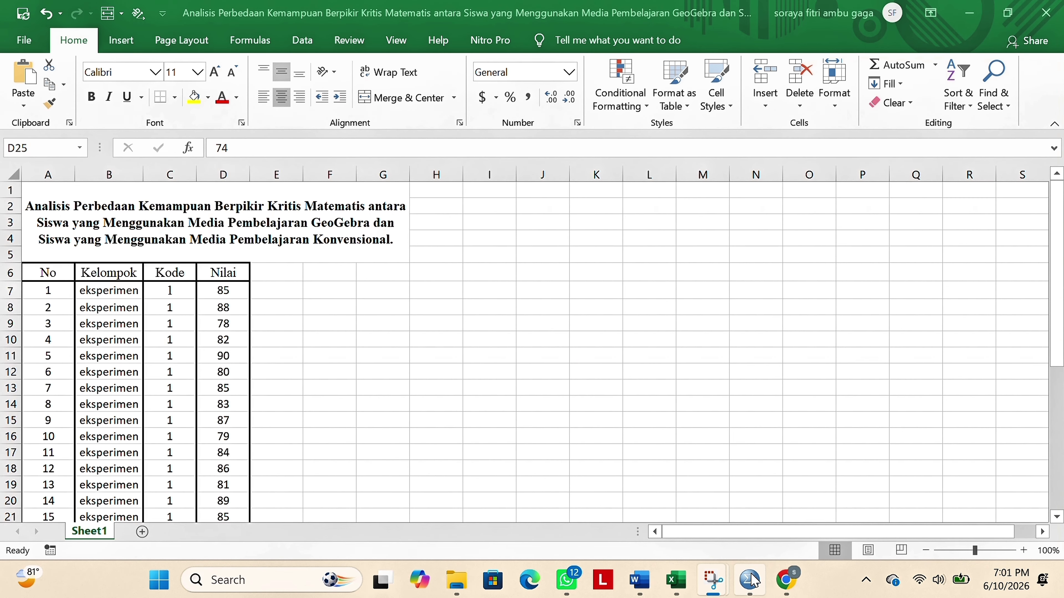
Switch to SPSS and define a first variable named Kelompok.
{"action": "left_click", "coordinate": [750, 580]}
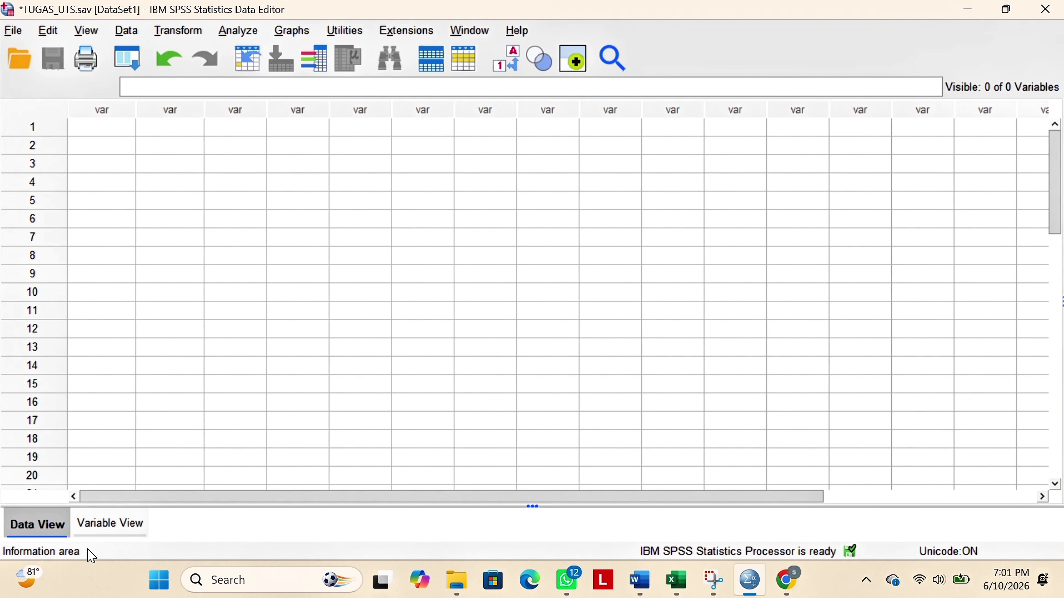
{"action": "left_click", "coordinate": [123, 531]}
{"action": "left_click", "coordinate": [104, 102]}
{"action": "type", "text": "Kelompok"}
{"action": "key", "text": "Return"}
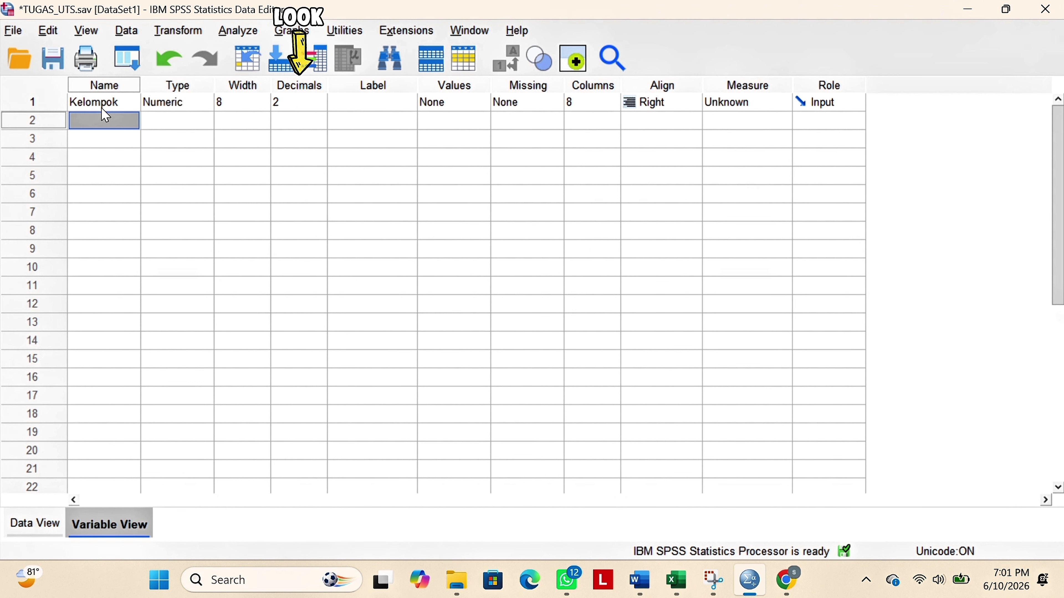
Set the Kelompok variable's decimals to 0 and its label to "Kelompok Responden".
{"action": "left_click", "coordinate": [294, 102]}
{"action": "key", "text": "BackSpace"}
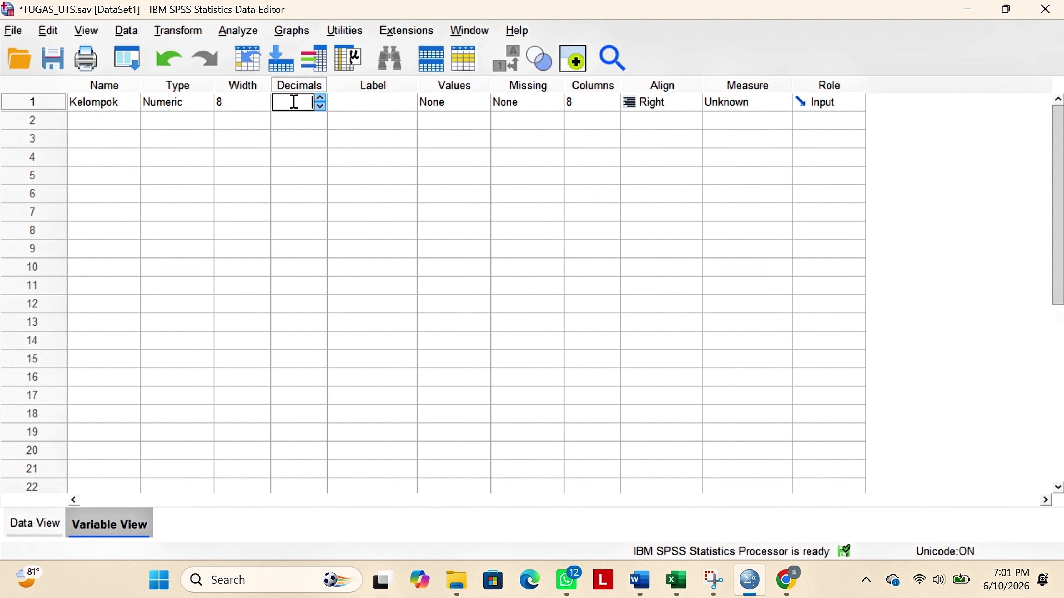
{"action": "type", "text": "0"}
{"action": "left_click", "coordinate": [354, 101]}
{"action": "type", "text": "K"}
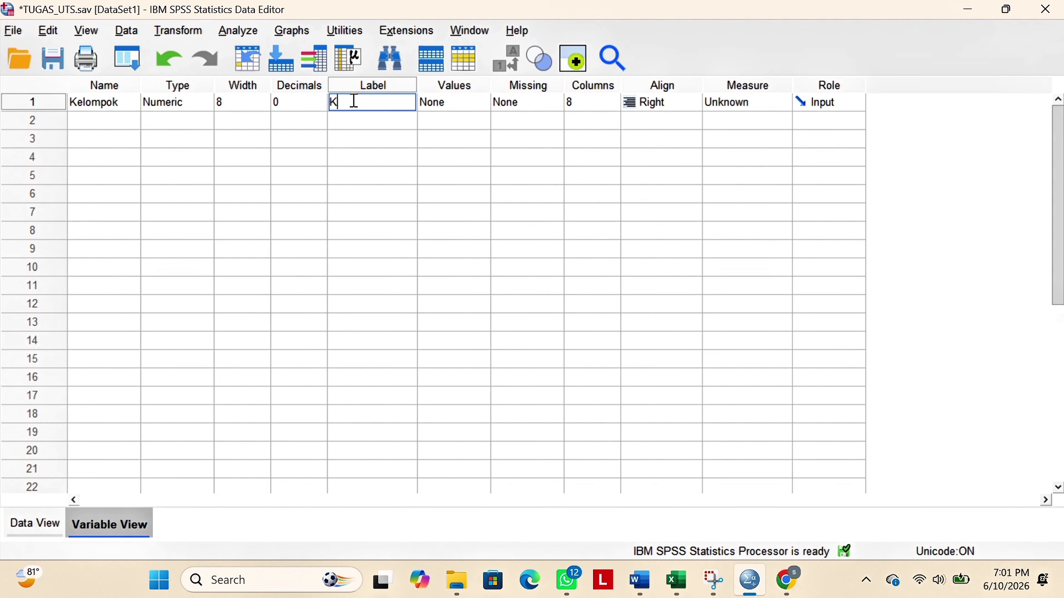
{"action": "type", "text": "elompok Responden"}
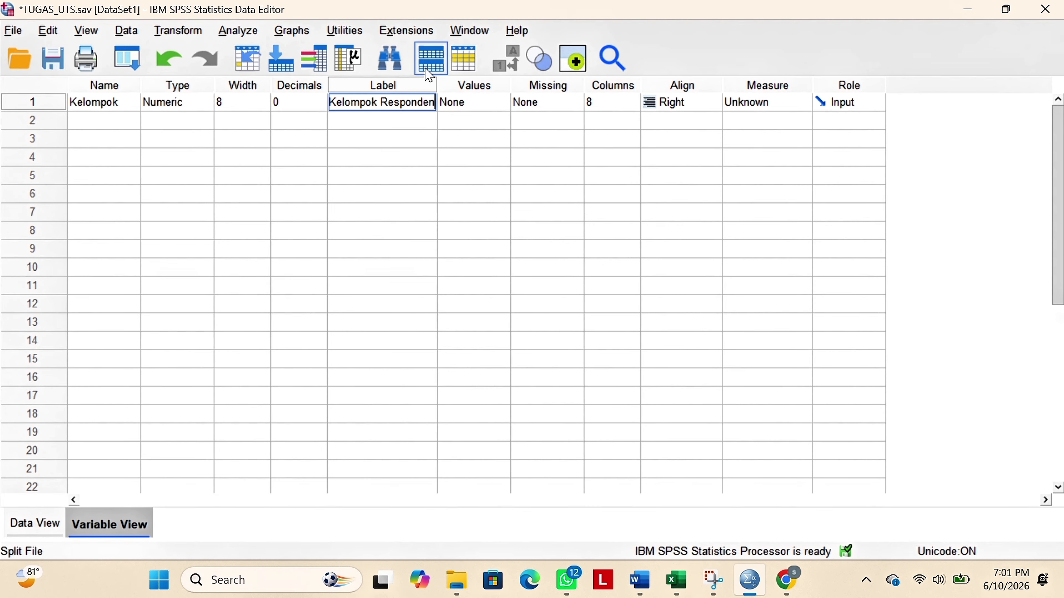
Add a value label to the Kelompok variable that assigns Kelompok_Eksperimen to value 1.
{"action": "left_click", "coordinate": [470, 100]}
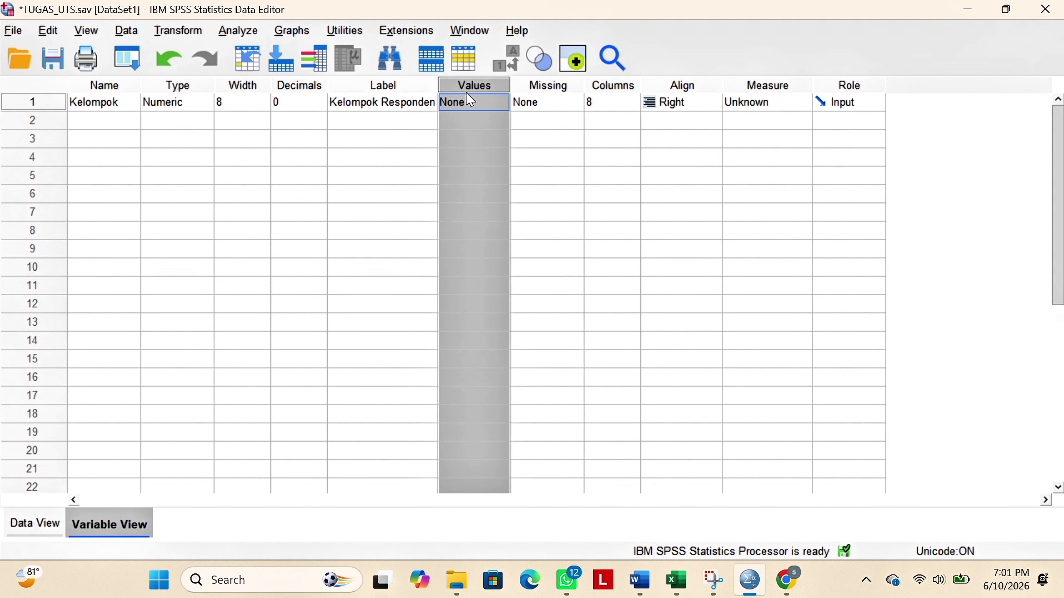
{"action": "left_click", "coordinate": [477, 105]}
{"action": "left_click", "coordinate": [505, 103]}
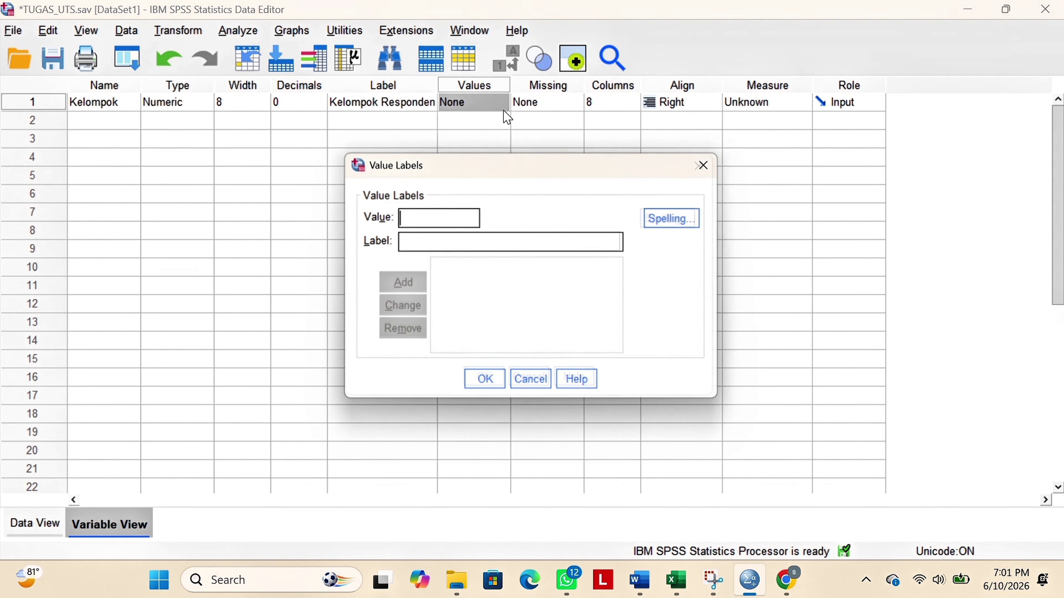
{"action": "left_click", "coordinate": [449, 211]}
{"action": "type", "text": "1"}
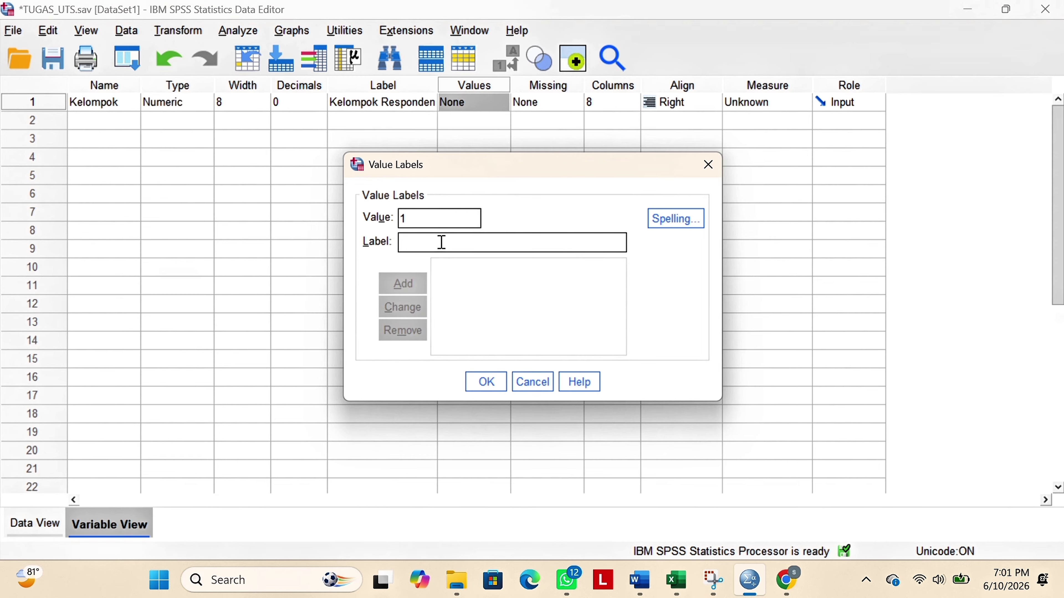
{"action": "type", "text": " = \"Kelompok"}
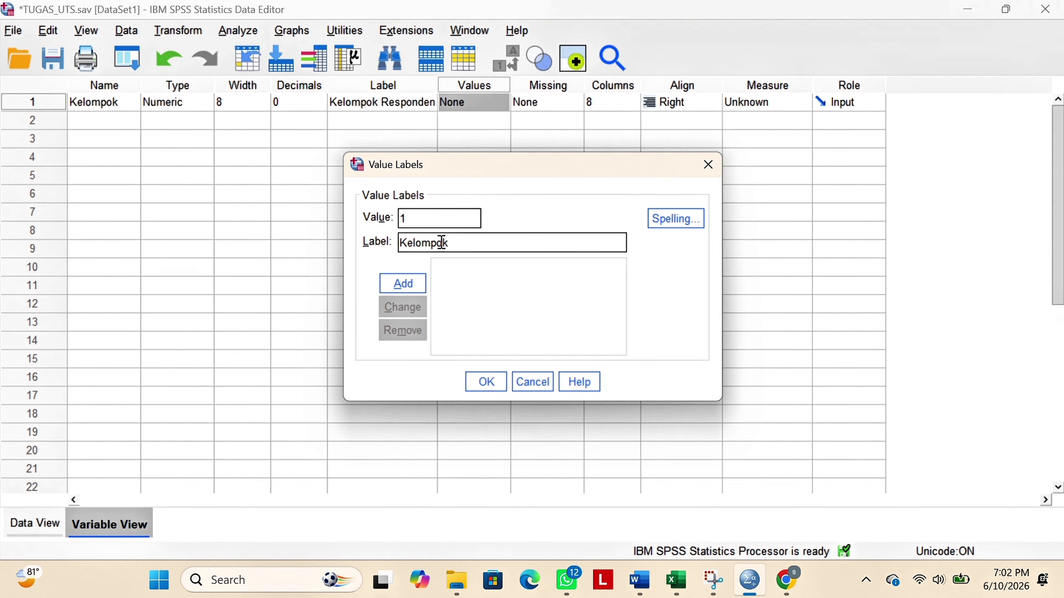
{"action": "type", "text": "_Eksperimen"}
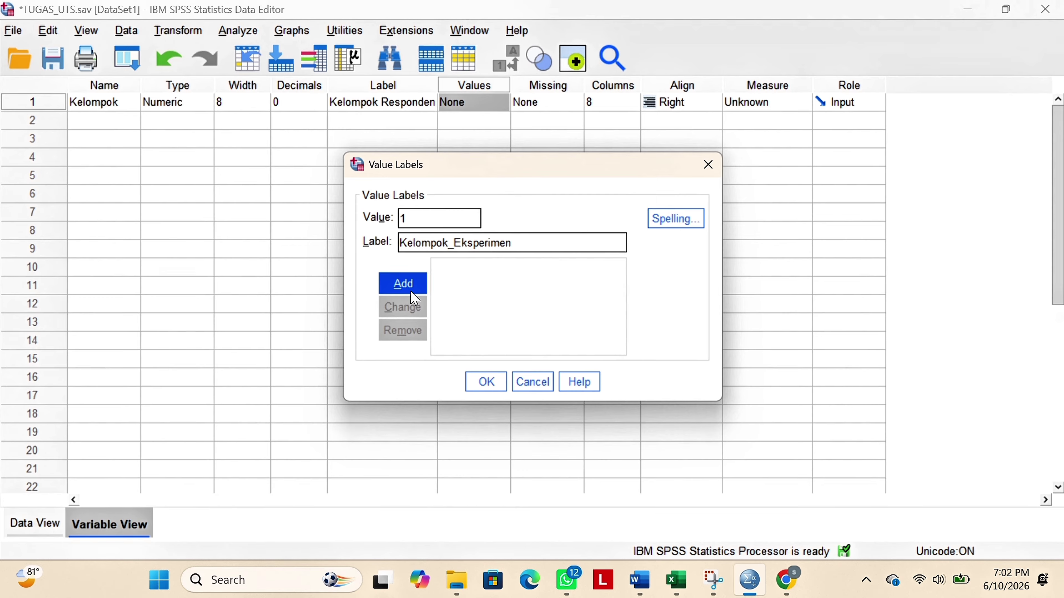
{"action": "left_click", "coordinate": [413, 293]}
Add the value label Kelompok_Kontrol for value 2 and set the Kelompok variable's measurement level to Nominal.
{"action": "type", "text": "2"}
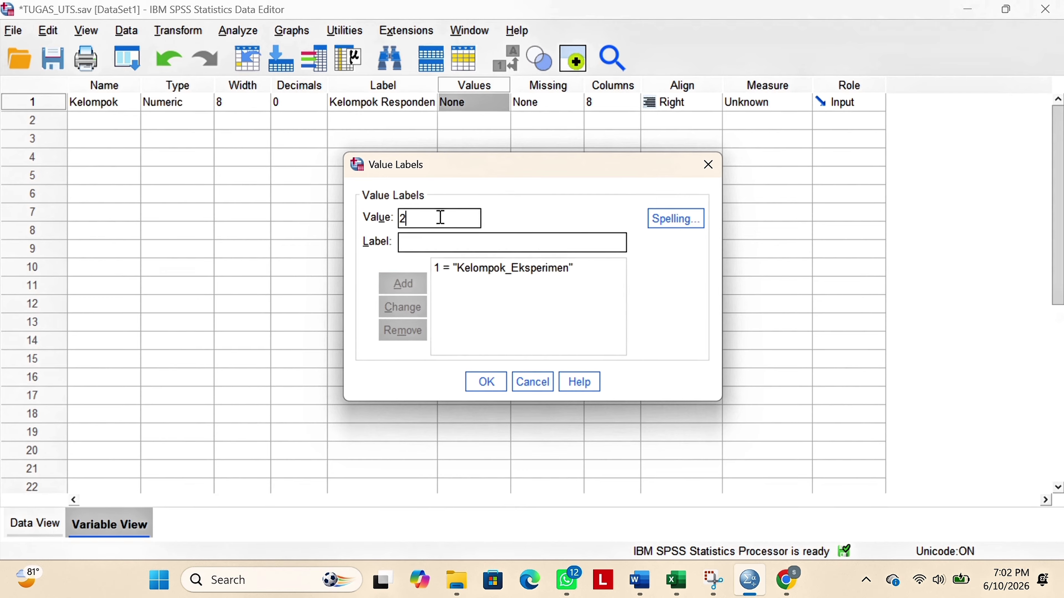
{"action": "left_click", "coordinate": [450, 242]}
{"action": "type", "text": "Kelomm"}
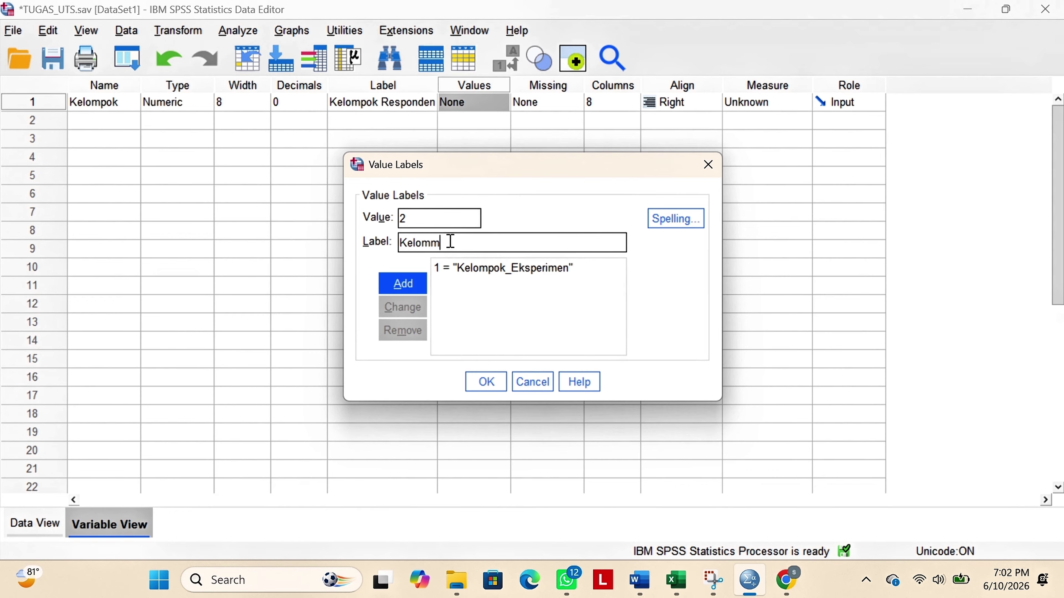
{"action": "key", "text": "BackSpace"}
{"action": "type", "text": "pok_Kontrol"}
{"action": "left_click", "coordinate": [419, 287]}
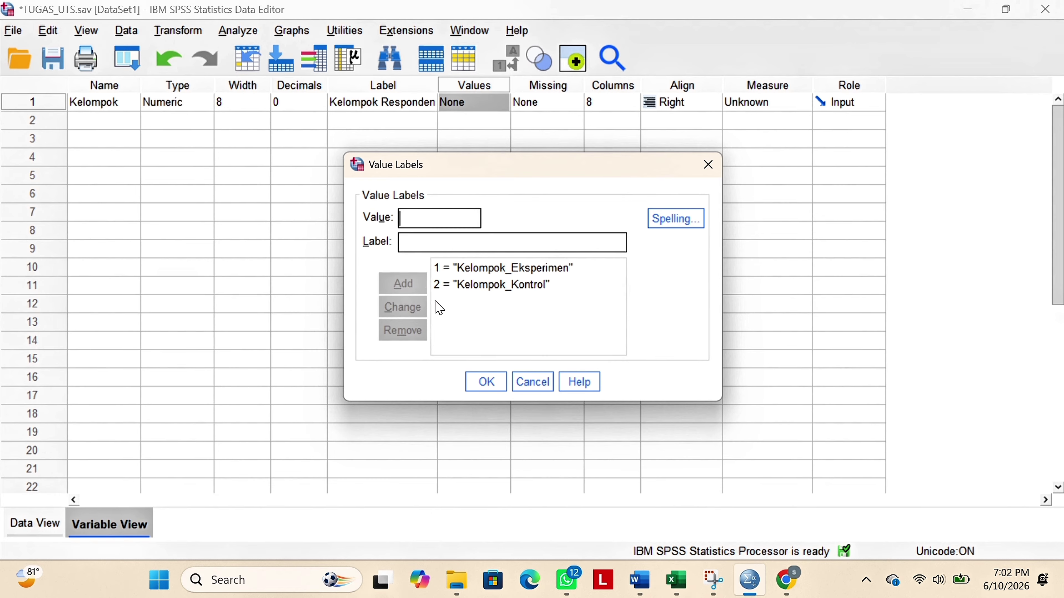
{"action": "left_click", "coordinate": [488, 392]}
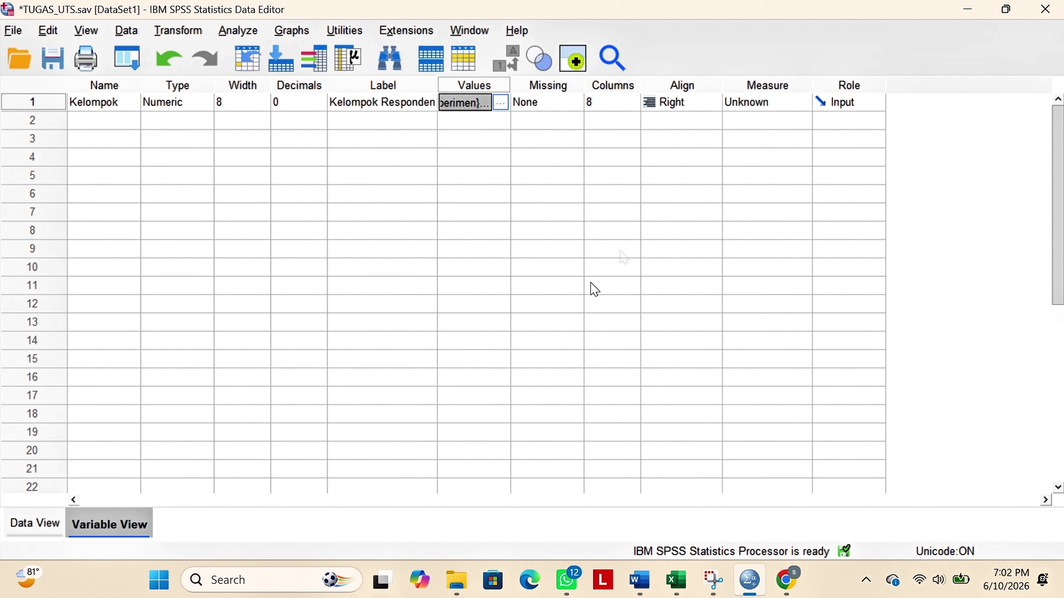
{"action": "left_click", "coordinate": [786, 108]}
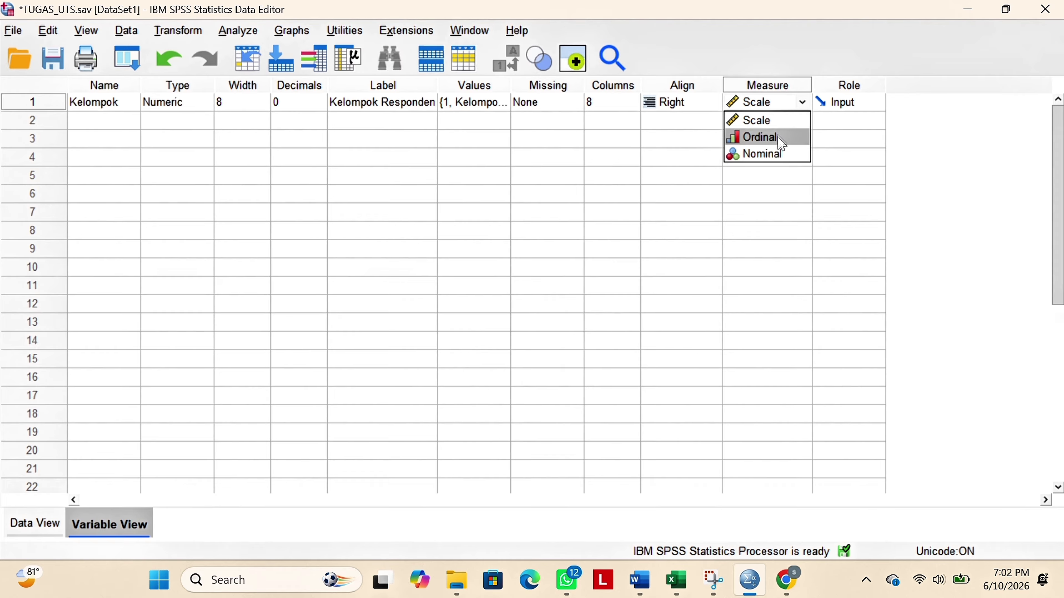
{"action": "left_click", "coordinate": [797, 154]}
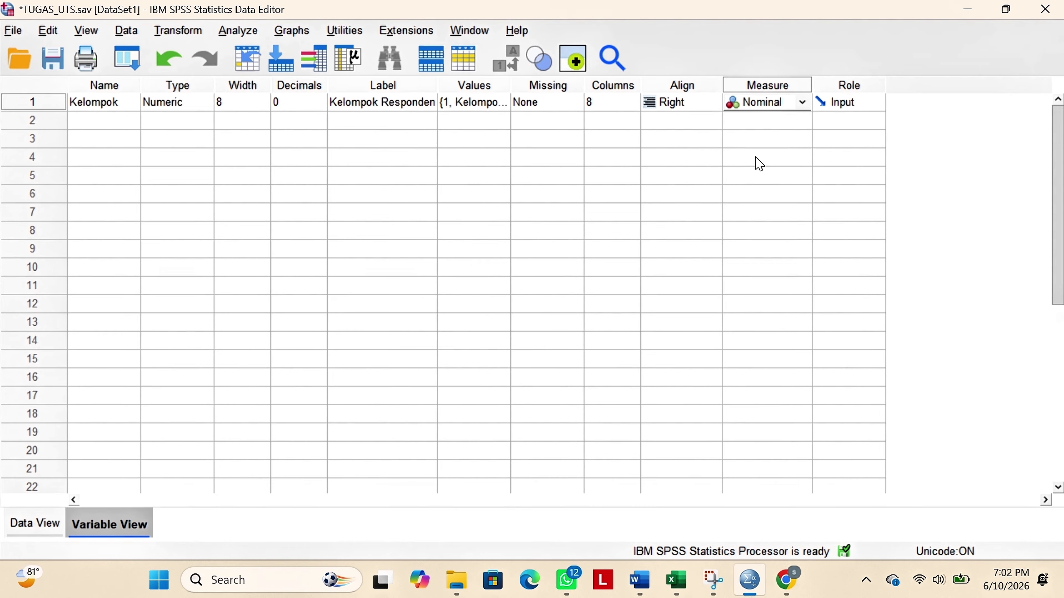
Define a second variable named Nilai with 0 decimals.
{"action": "left_click", "coordinate": [100, 119]}
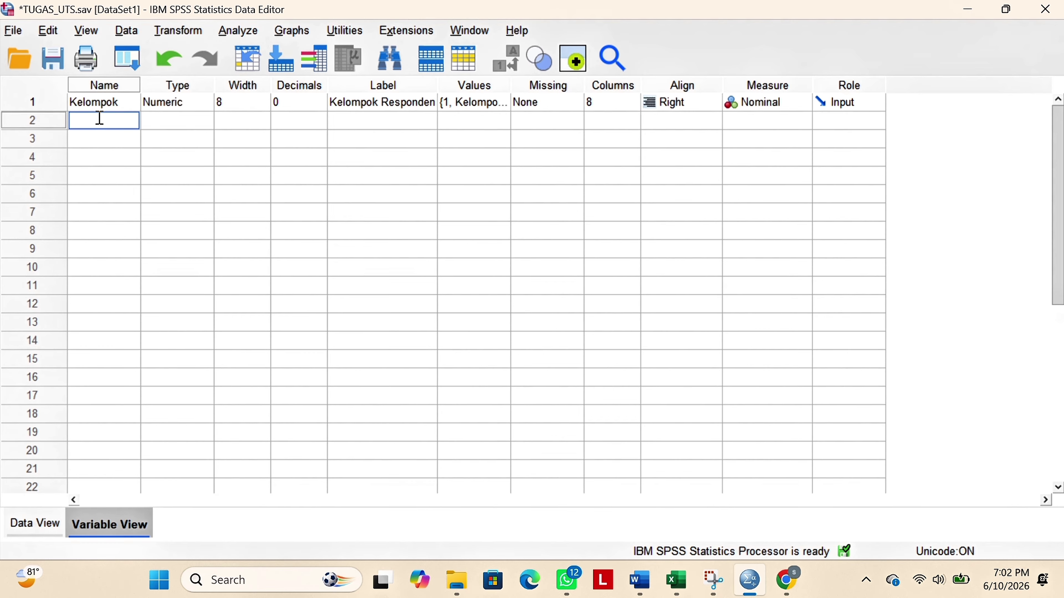
{"action": "type", "text": "Nilai"}
{"action": "key", "text": "Return"}
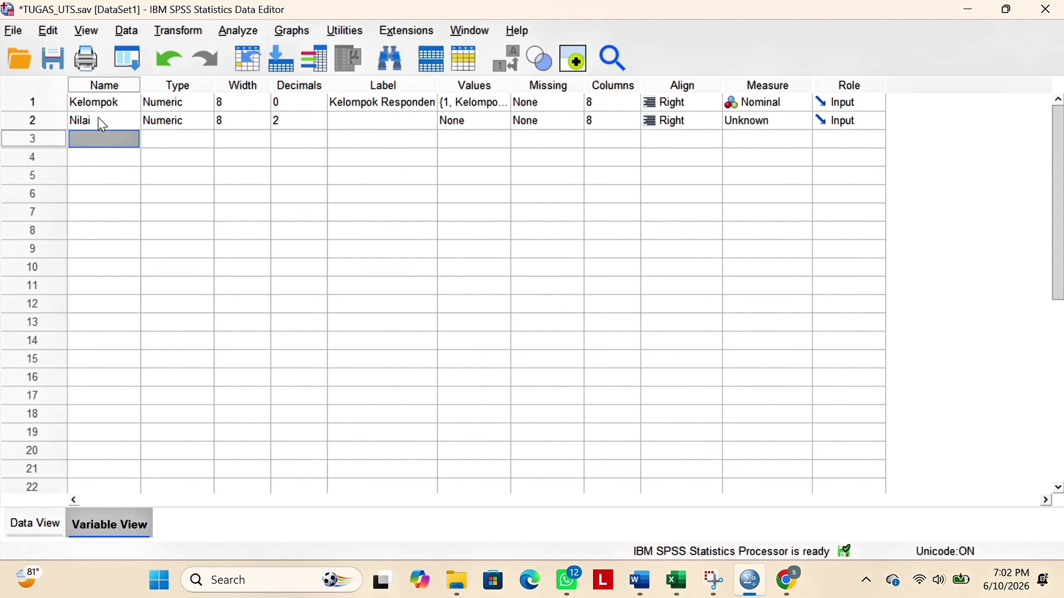
{"action": "left_click", "coordinate": [287, 120]}
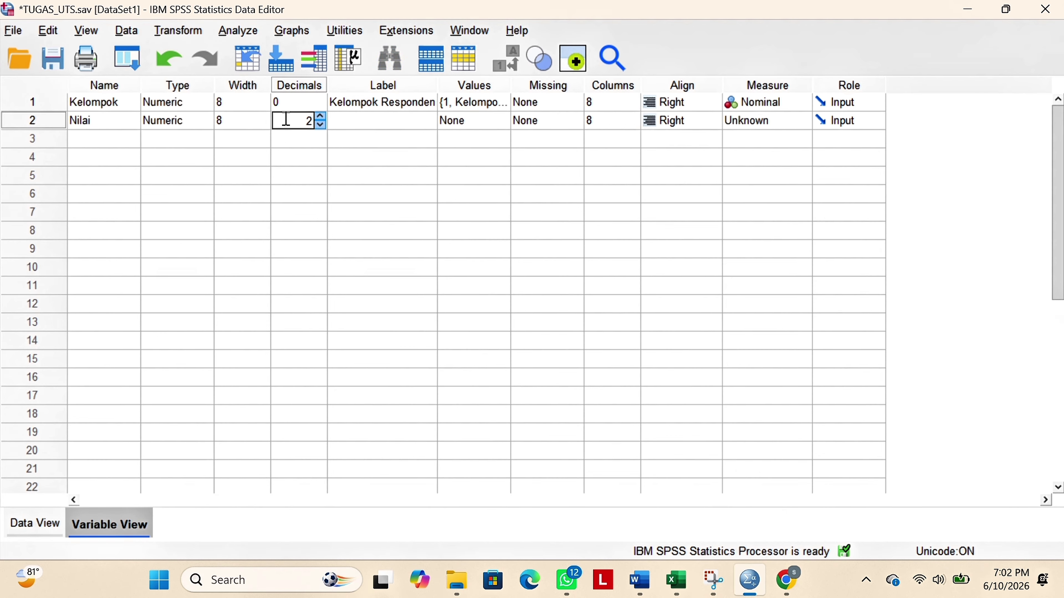
{"action": "key", "text": "BackSpace"}
{"action": "type", "text": "0"}
Label the Nilai variable "Nilai Berpikir Kritis" and set its measurement level to Scale.
{"action": "left_click", "coordinate": [352, 119]}
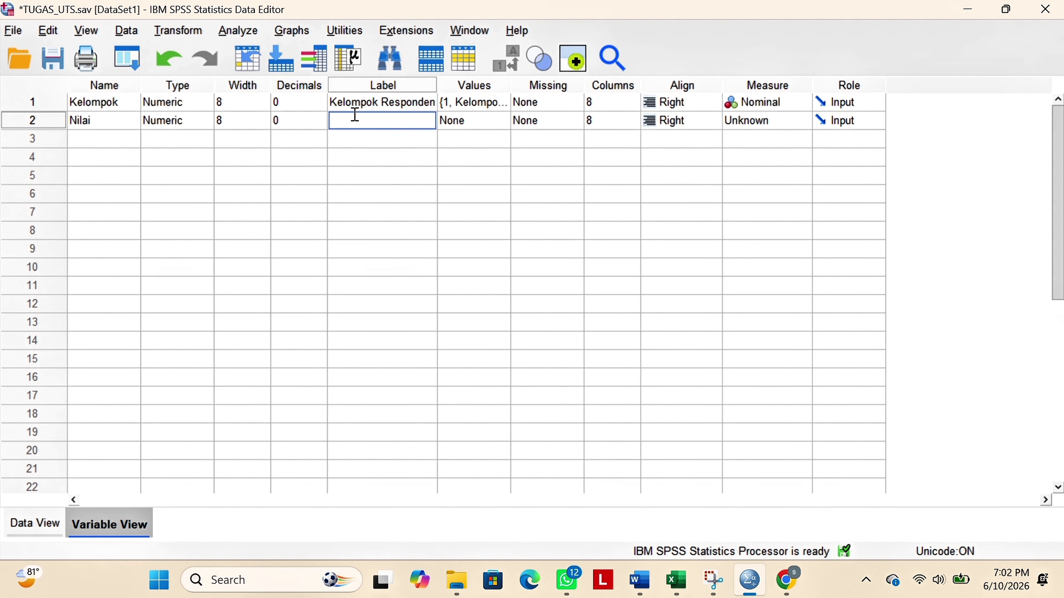
{"action": "type", "text": "Nilai-Berpikir Kritis"}
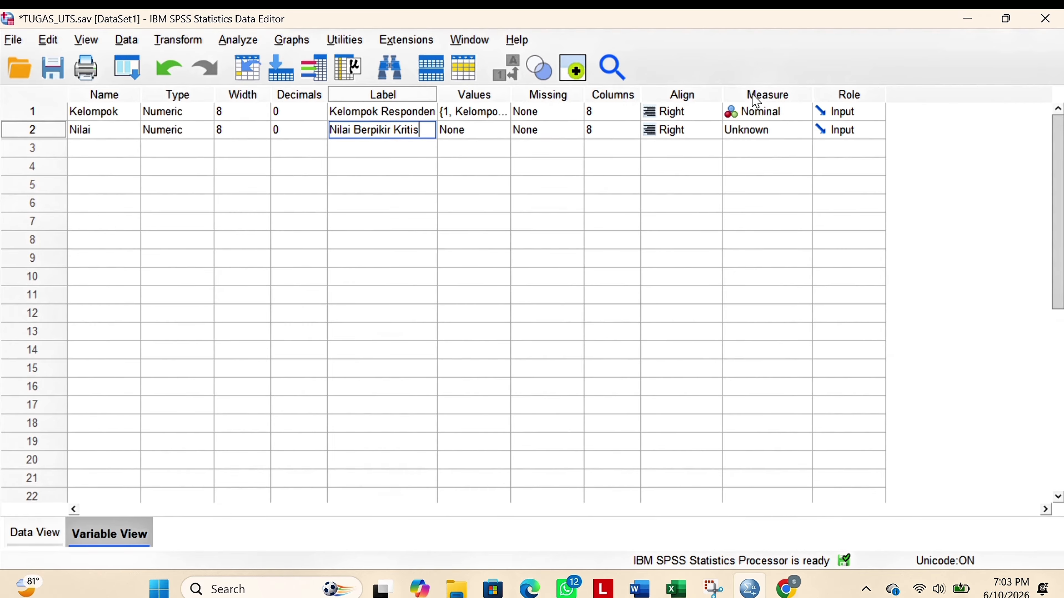
{"action": "left_click", "coordinate": [762, 131]}
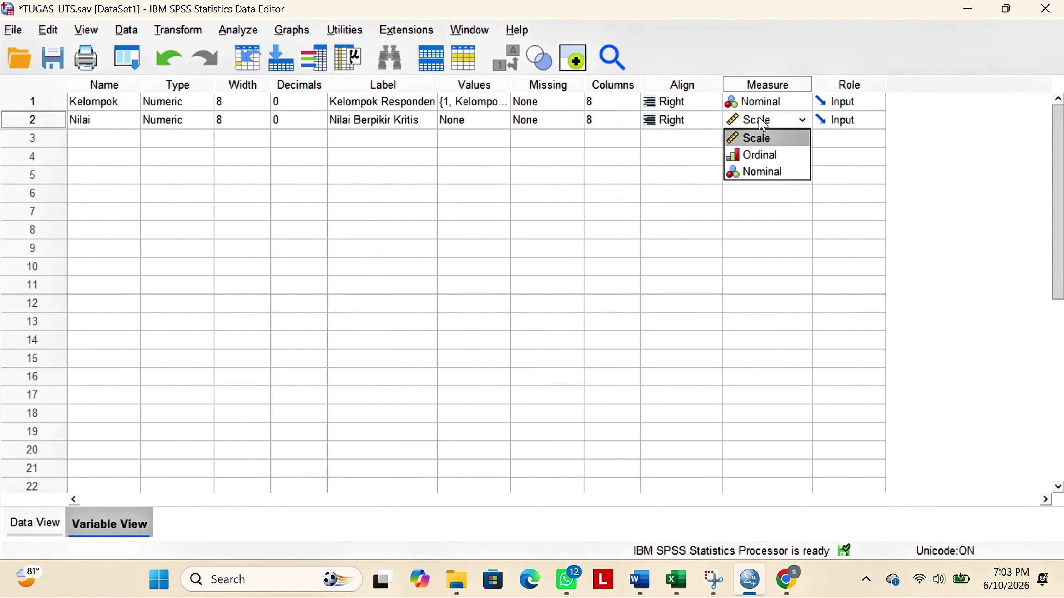
{"action": "left_click", "coordinate": [778, 142]}
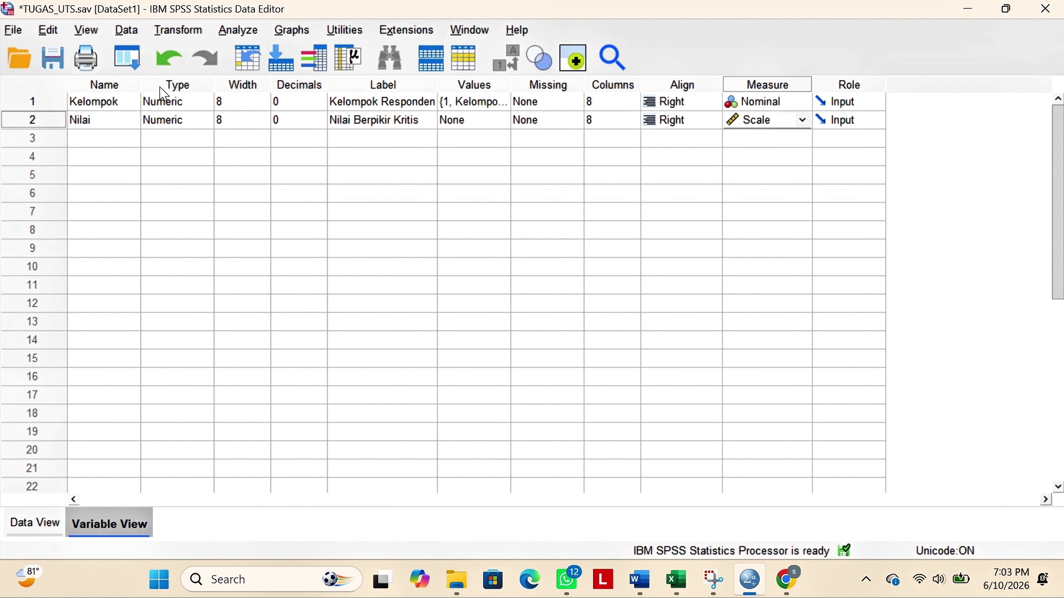
Switch to the Excel sheet and copy the Kode and Nilai values in C7:D36.
{"action": "left_click", "coordinate": [42, 522]}
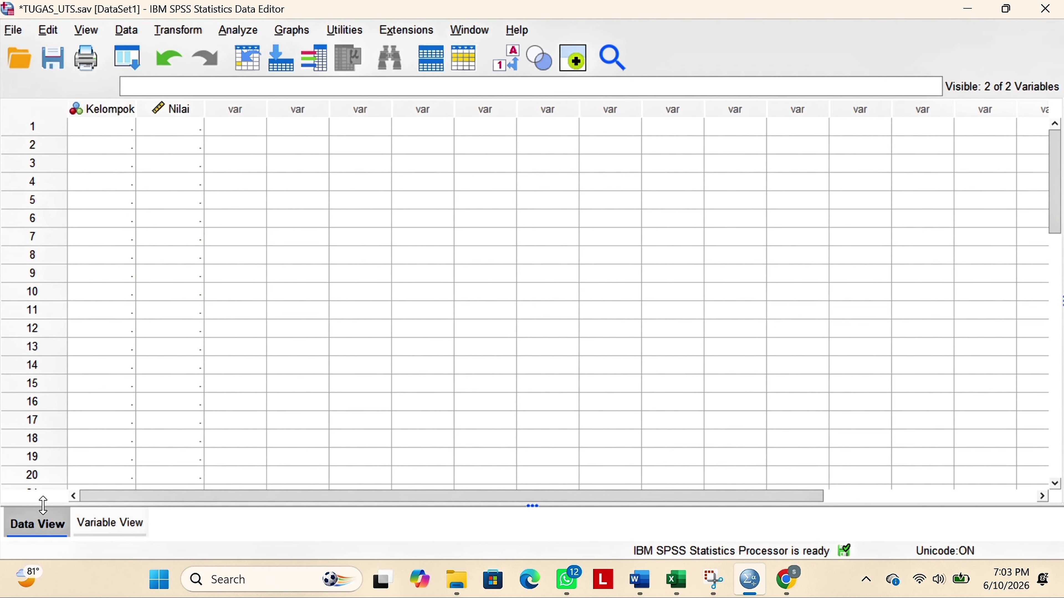
{"action": "left_click", "coordinate": [684, 592]}
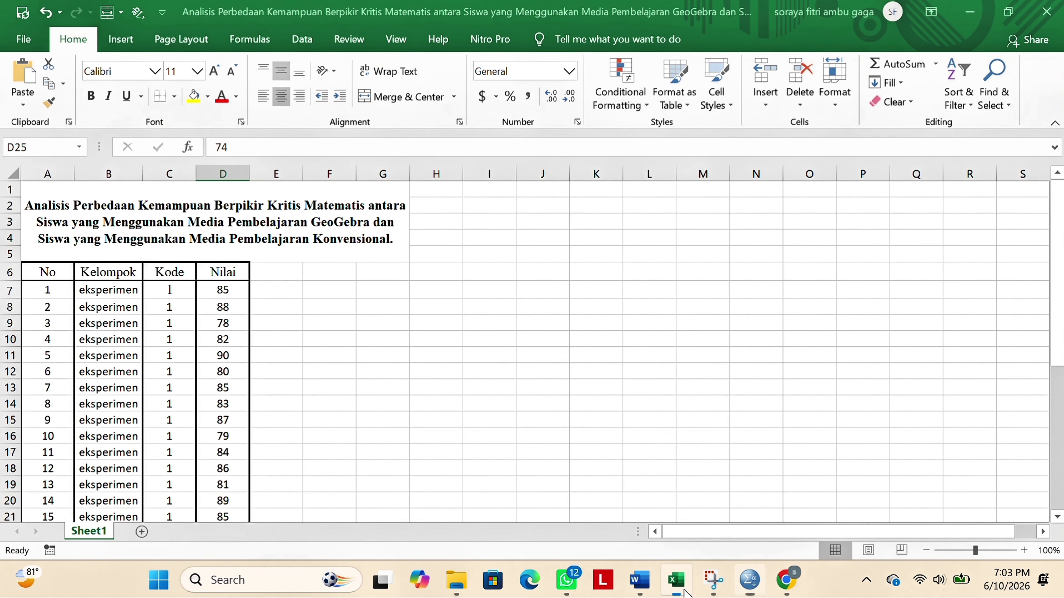
{"action": "left_click", "coordinate": [158, 295]}
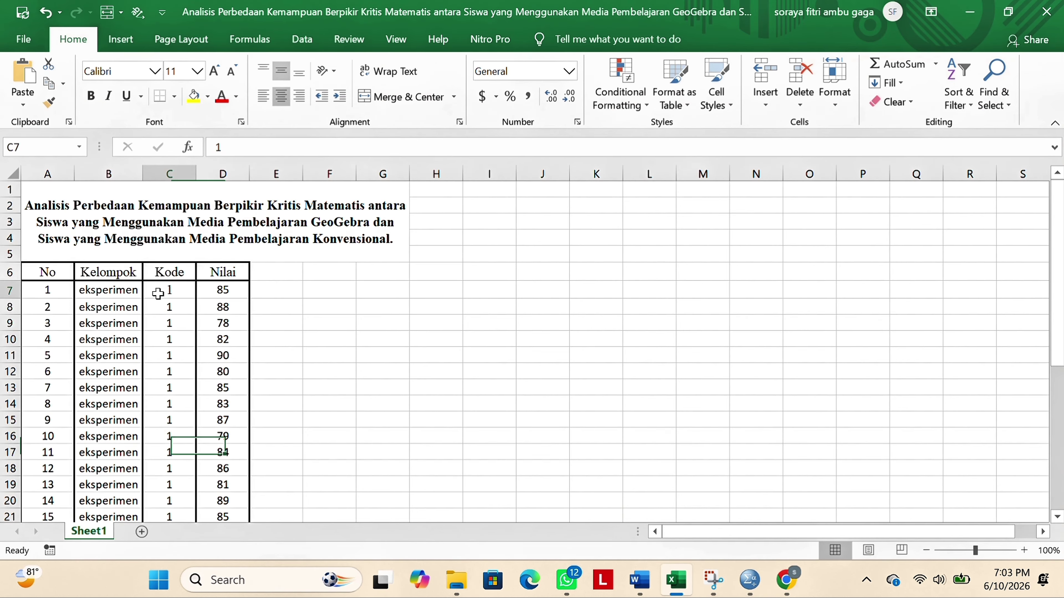
{"action": "left_click_drag", "start_coordinate": [158, 294], "coordinate": [228, 493]}
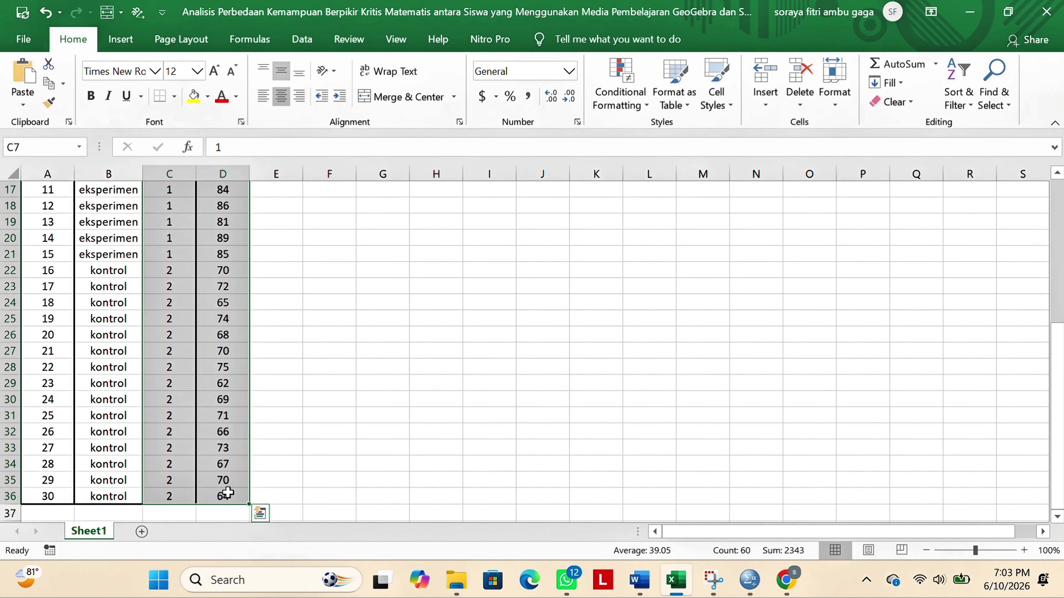
{"action": "key", "text": "ctrl+c"}
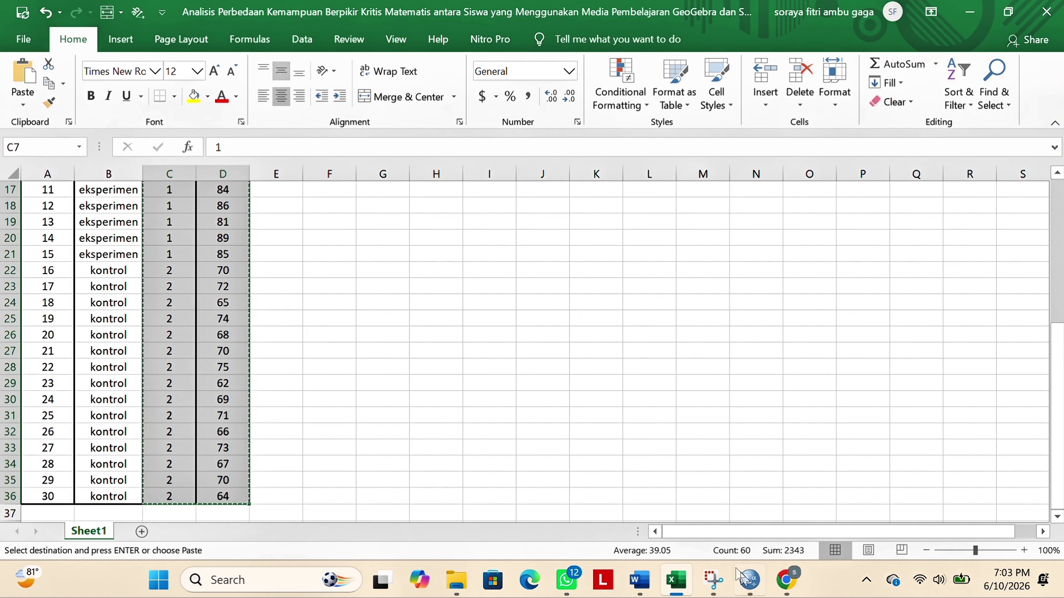
Switch back to SPSS, paste the copied values into Kelompok and Nilai from row 1, and check the rows down to the last case.
{"action": "left_click", "coordinate": [740, 577]}
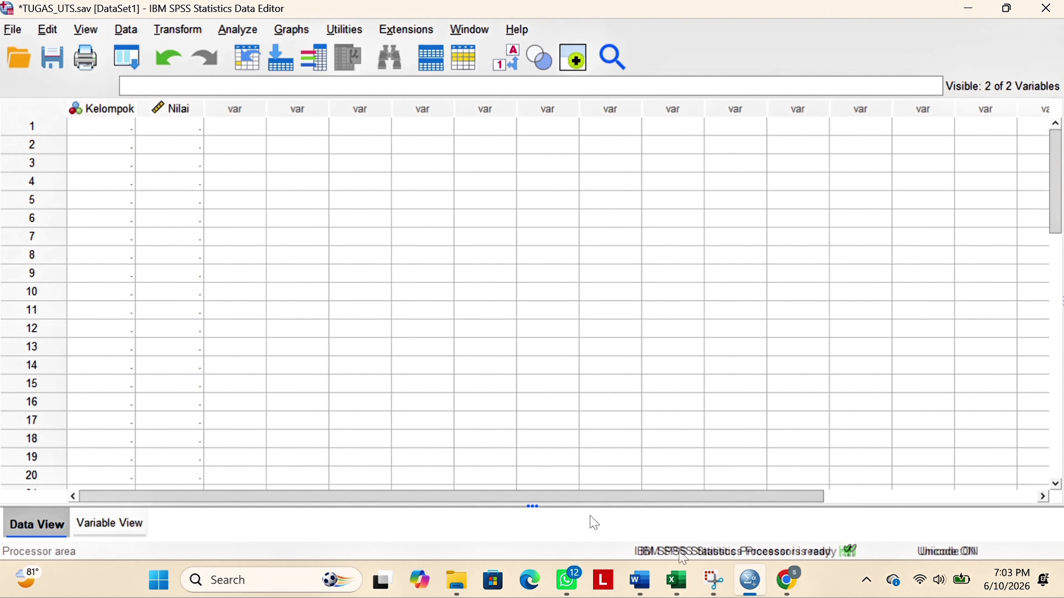
{"action": "left_click", "coordinate": [95, 134]}
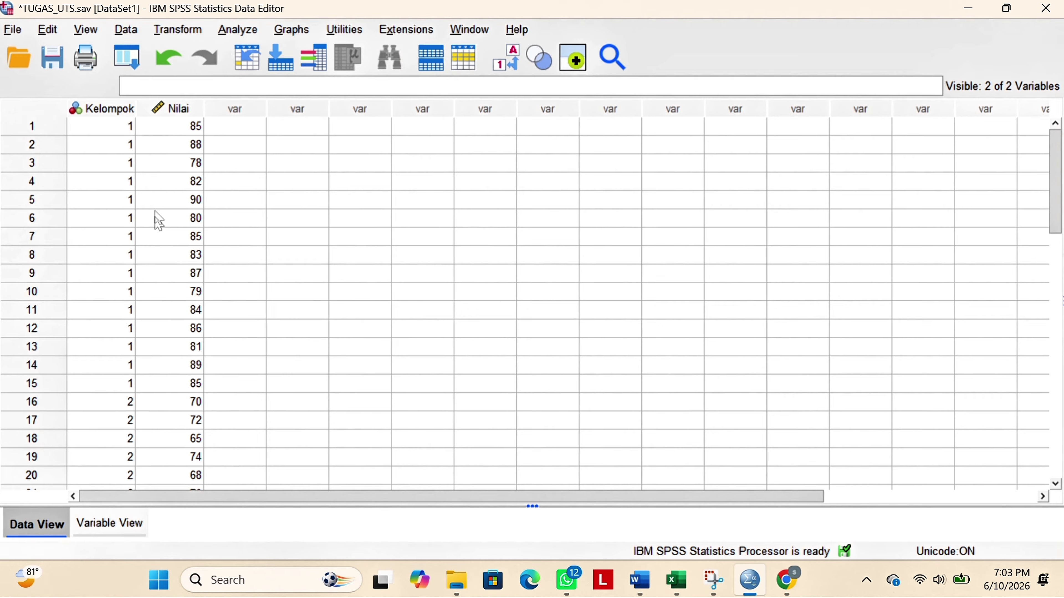
{"action": "scroll", "coordinate": [159, 226], "scroll_direction": "down", "scroll_amount": 1}
{"action": "scroll", "coordinate": [159, 226], "scroll_direction": "down", "scroll_amount": 5}
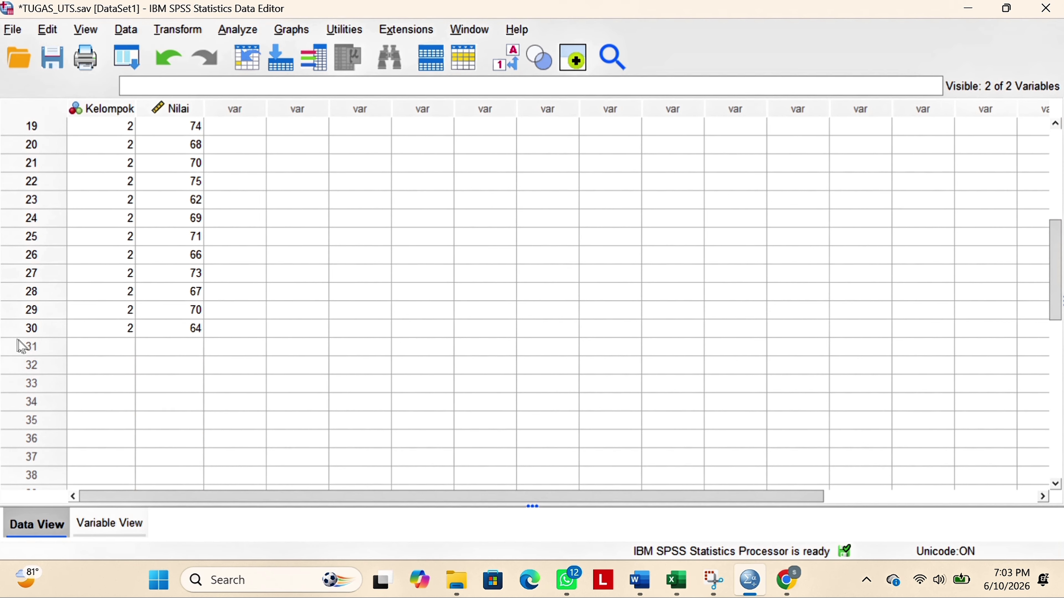
{"action": "scroll", "coordinate": [177, 333], "scroll_direction": "up", "scroll_amount": 6}
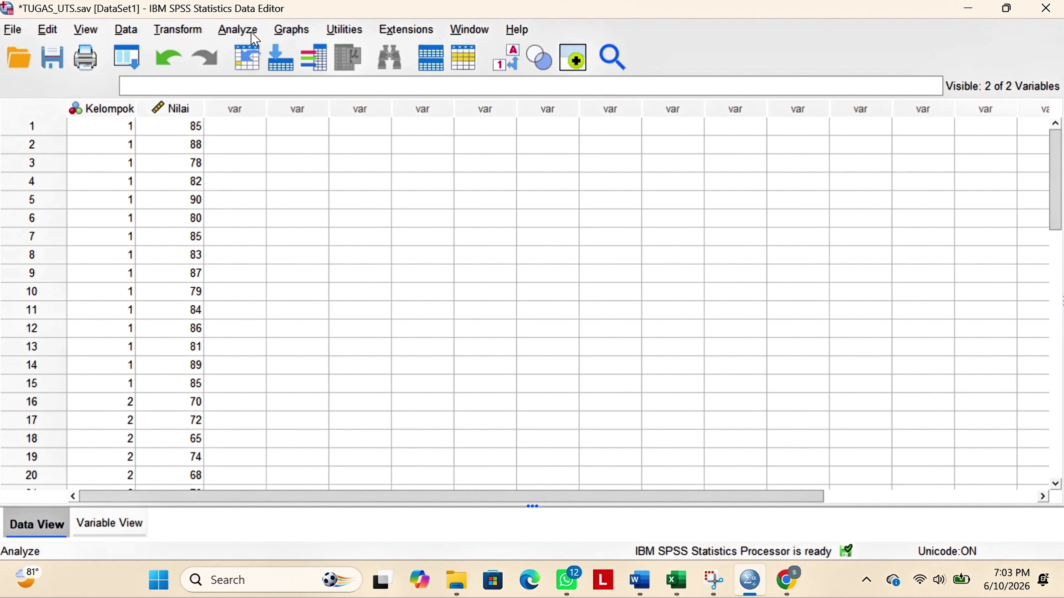
Start the Explore analysis from the descriptive statistics and assign Kelompok Responden as the factor.
{"action": "left_click", "coordinate": [237, 29]}
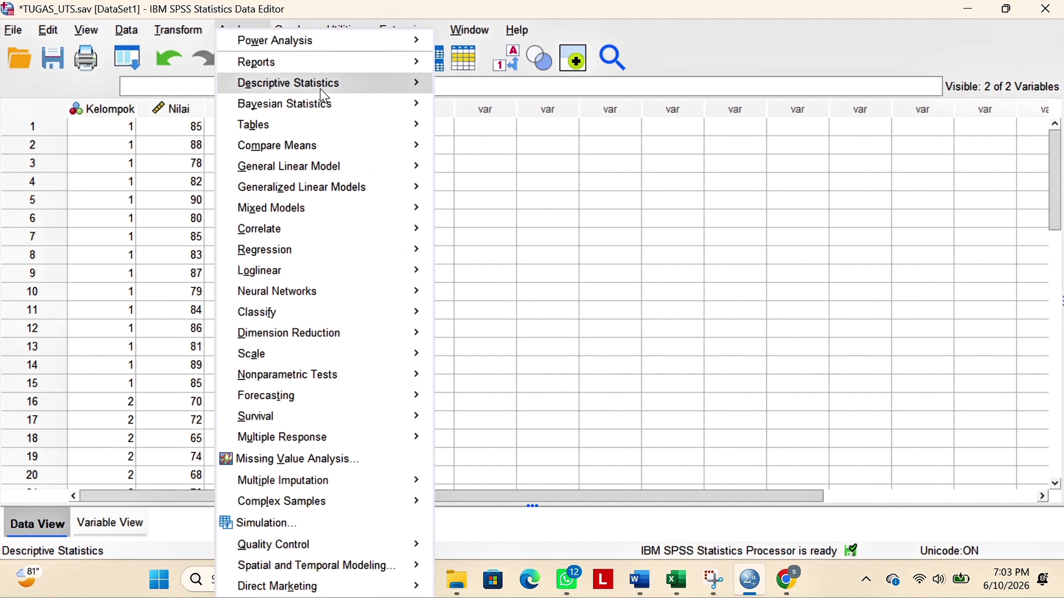
{"action": "mouse_move", "coordinate": [325, 95]}
{"action": "left_click", "coordinate": [469, 132]}
{"action": "left_click", "coordinate": [427, 197]}
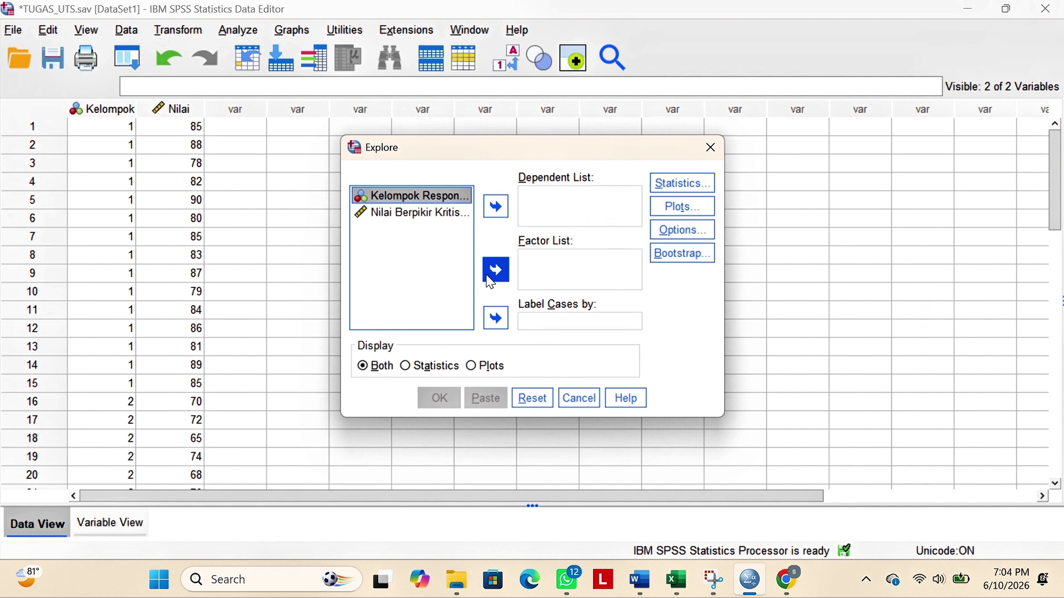
{"action": "left_click", "coordinate": [496, 269]}
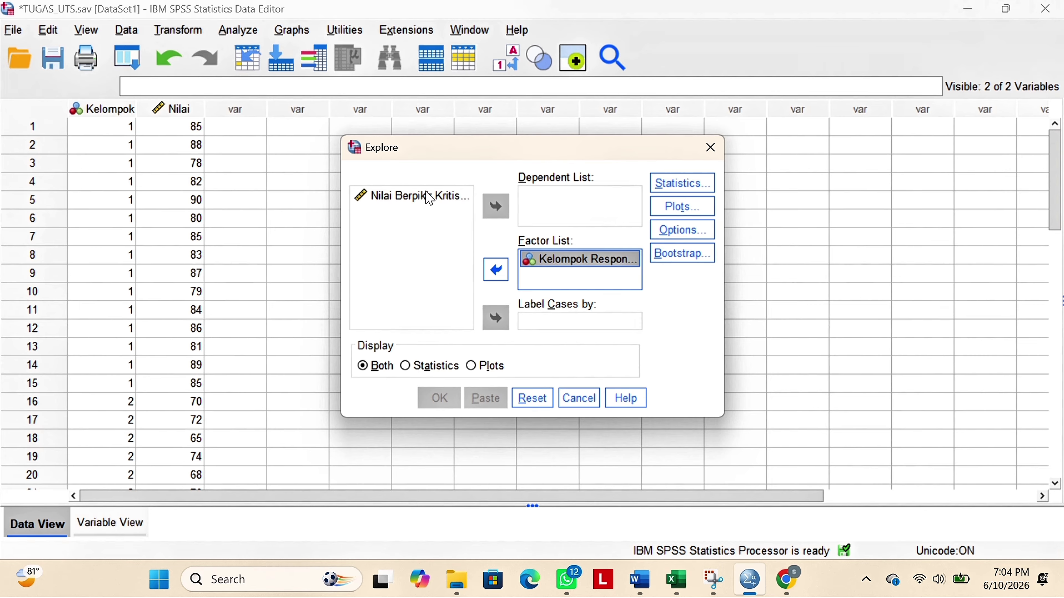
Assign Nilai Berpikir Kritis as the dependent variable and run the Explore analysis with both statistics and plots.
{"action": "left_click", "coordinate": [430, 199]}
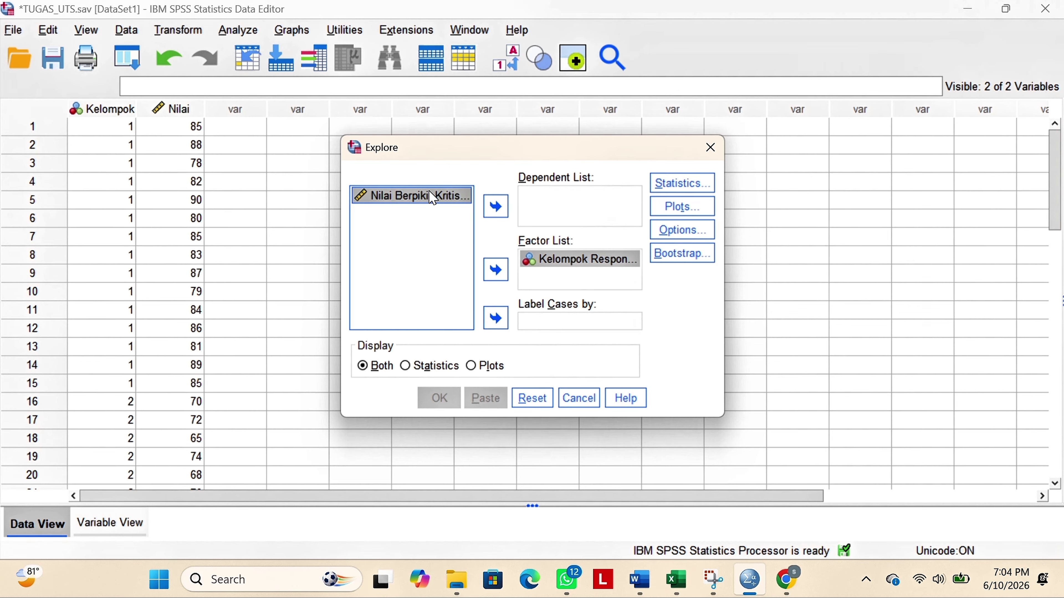
{"action": "left_click", "coordinate": [509, 217]}
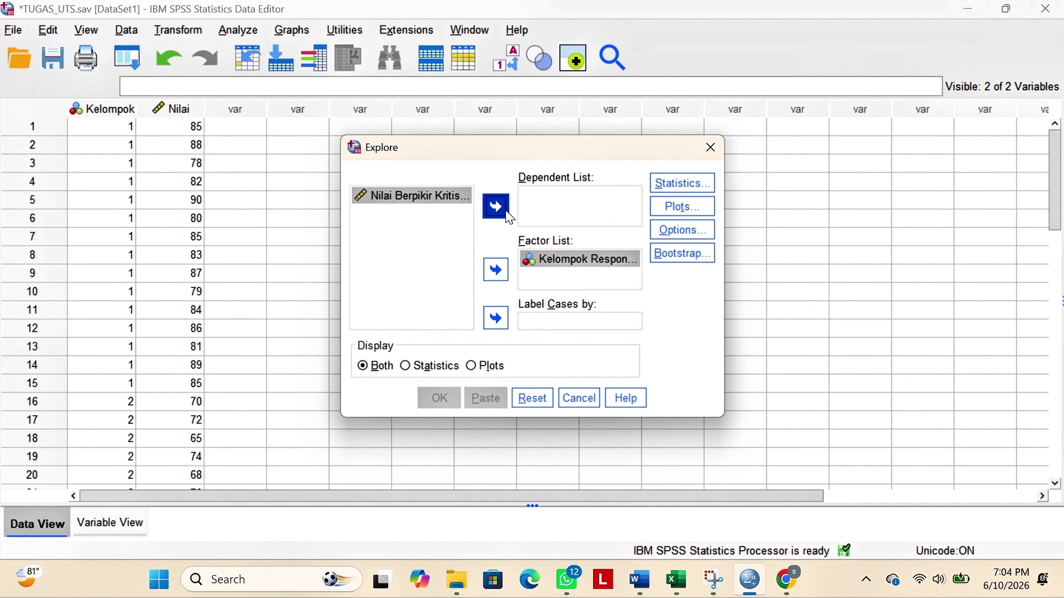
{"action": "left_click", "coordinate": [510, 218]}
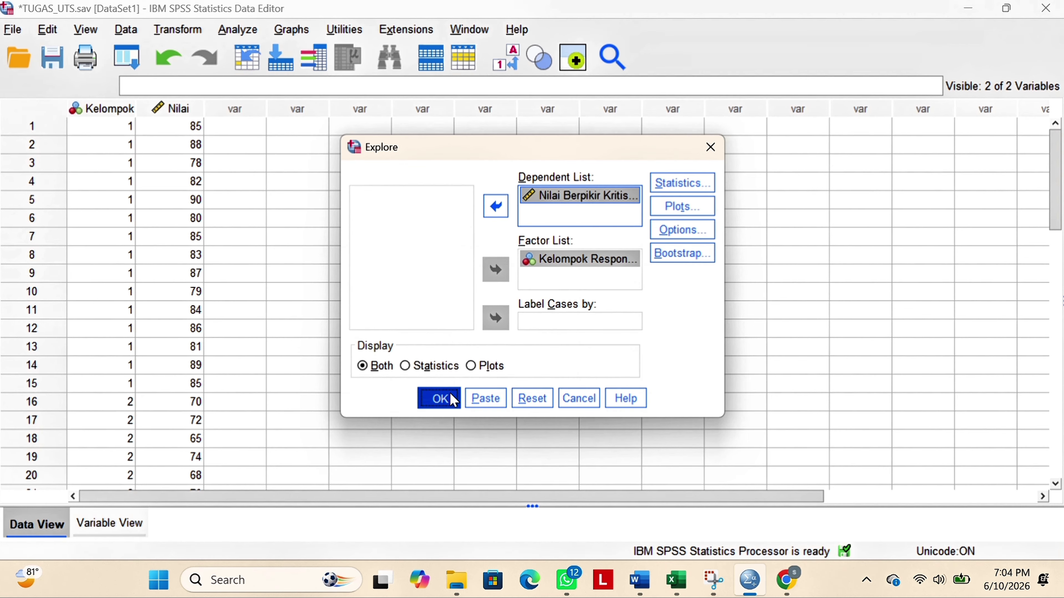
{"action": "left_click", "coordinate": [454, 400]}
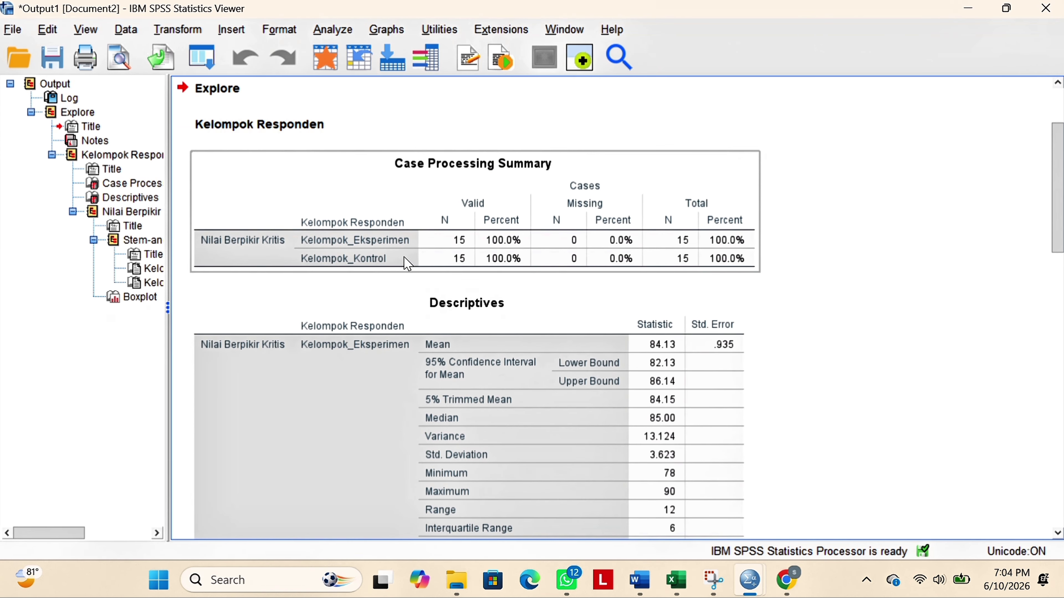
Examine the Case Processing Summary and the Descriptives table for the experimental and control groups in the output.
{"action": "left_click", "coordinate": [387, 268]}
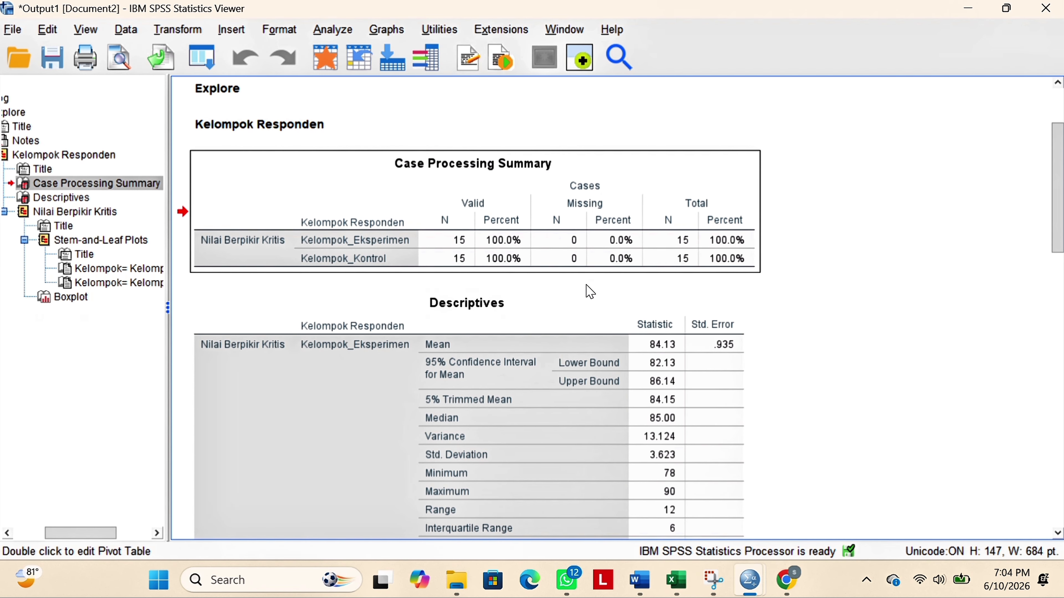
{"action": "scroll", "coordinate": [591, 292], "scroll_direction": "down", "scroll_amount": 3}
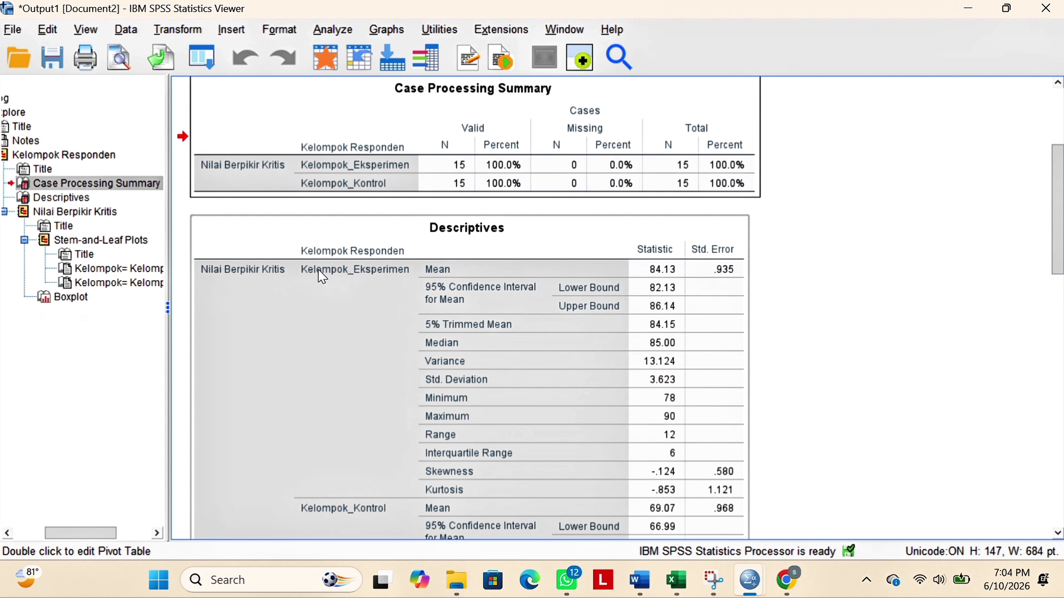
{"action": "scroll", "coordinate": [378, 276], "scroll_direction": "down", "scroll_amount": 3}
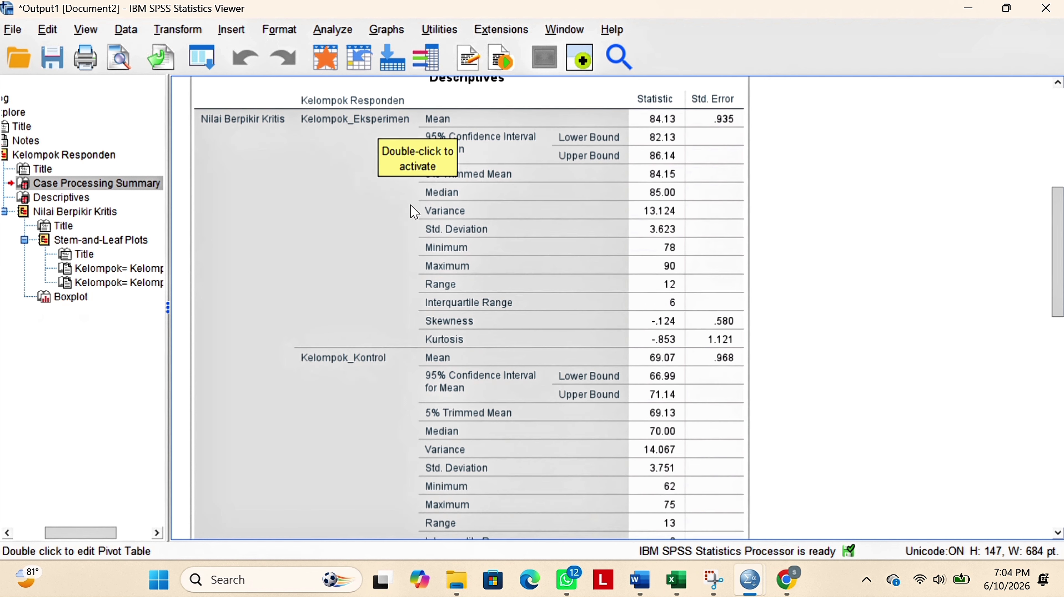
{"action": "left_click", "coordinate": [321, 210]}
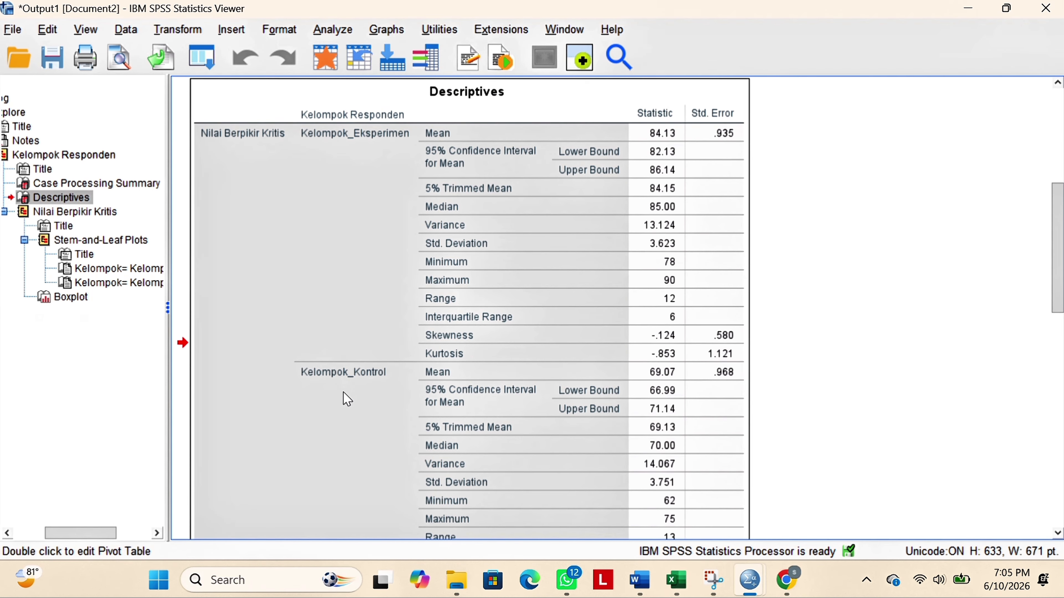
{"action": "scroll", "coordinate": [346, 399], "scroll_direction": "down", "scroll_amount": 2}
{"action": "scroll", "coordinate": [346, 399], "scroll_direction": "down", "scroll_amount": 2}
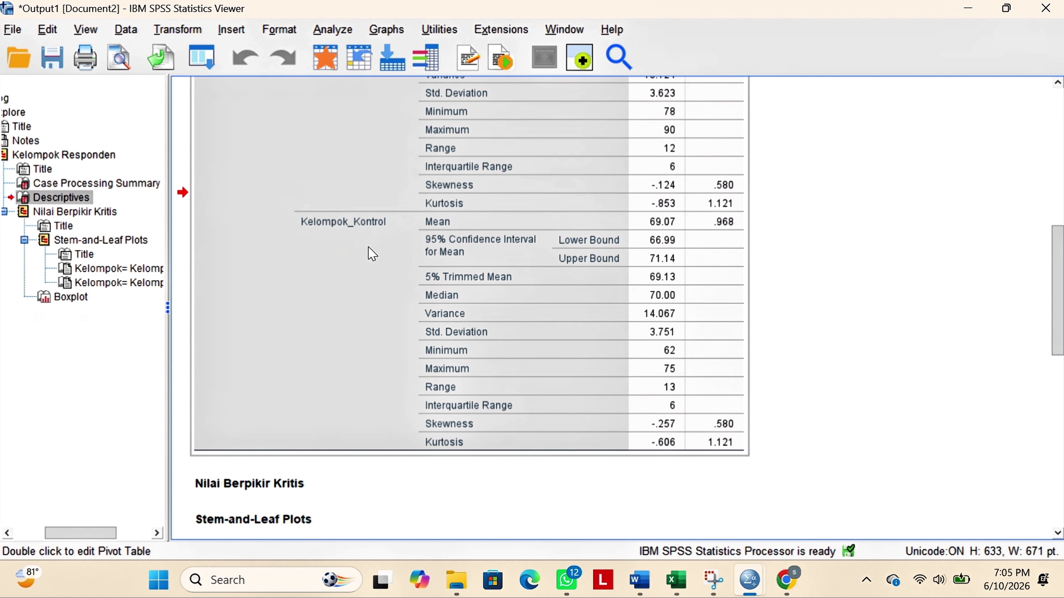
{"action": "scroll", "coordinate": [401, 251], "scroll_direction": "up", "scroll_amount": 4}
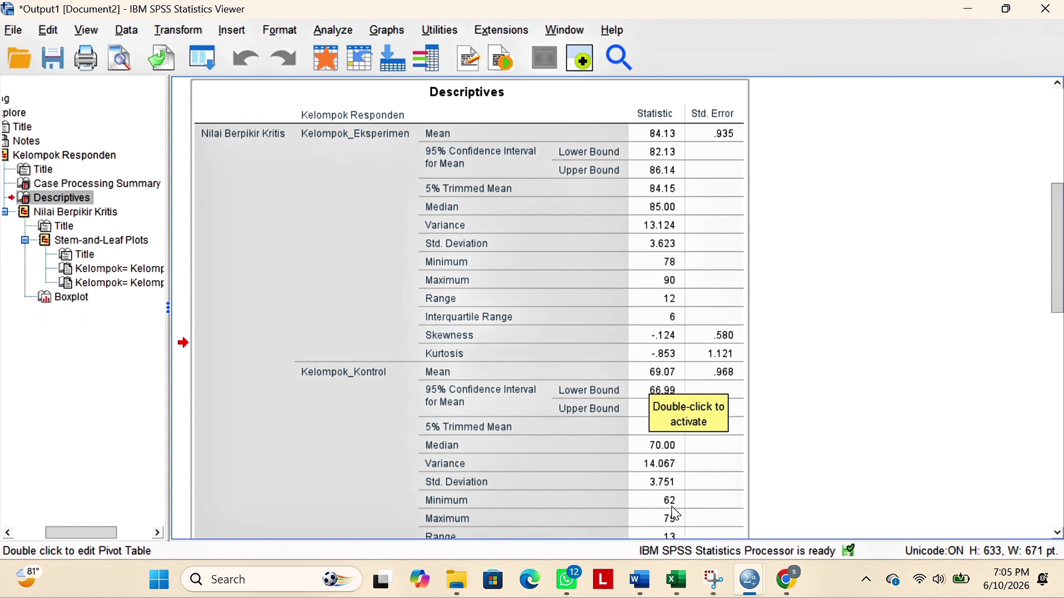
{"action": "scroll", "coordinate": [683, 521], "scroll_direction": "down", "scroll_amount": 3}
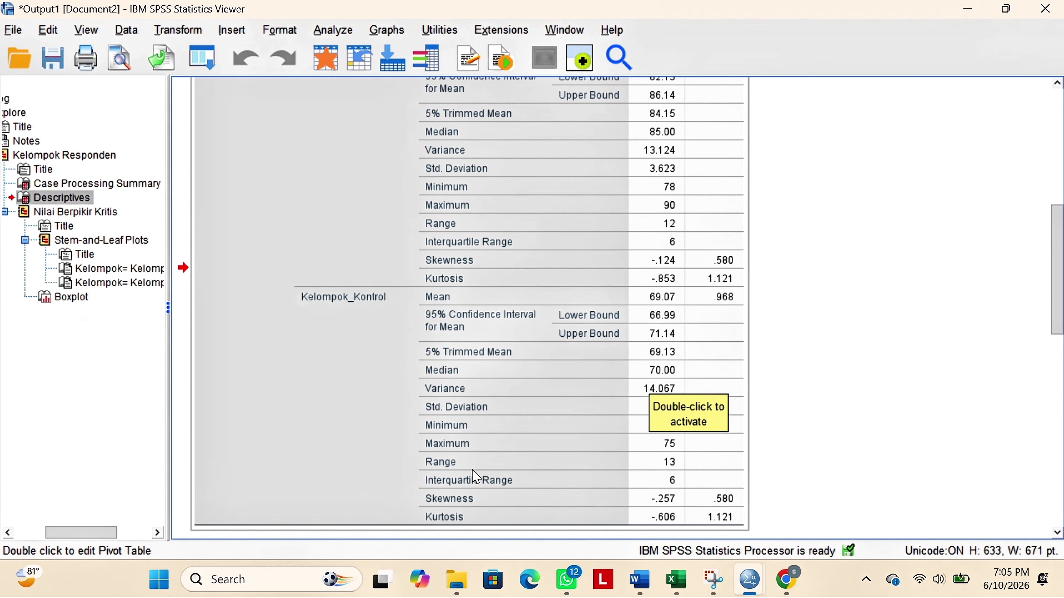
{"action": "scroll", "coordinate": [476, 477], "scroll_direction": "down", "scroll_amount": 3}
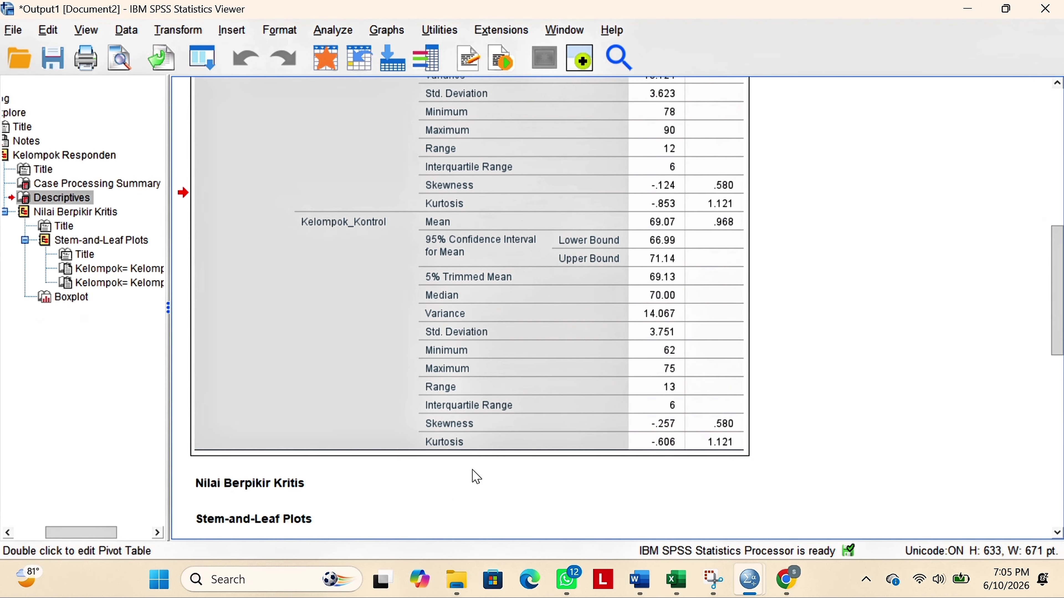
Switch back to the data and rerun Explore with normality plots with tests enabled, and select the Tests of Normality table in the output.
{"action": "key", "text": "alt+Tab"}
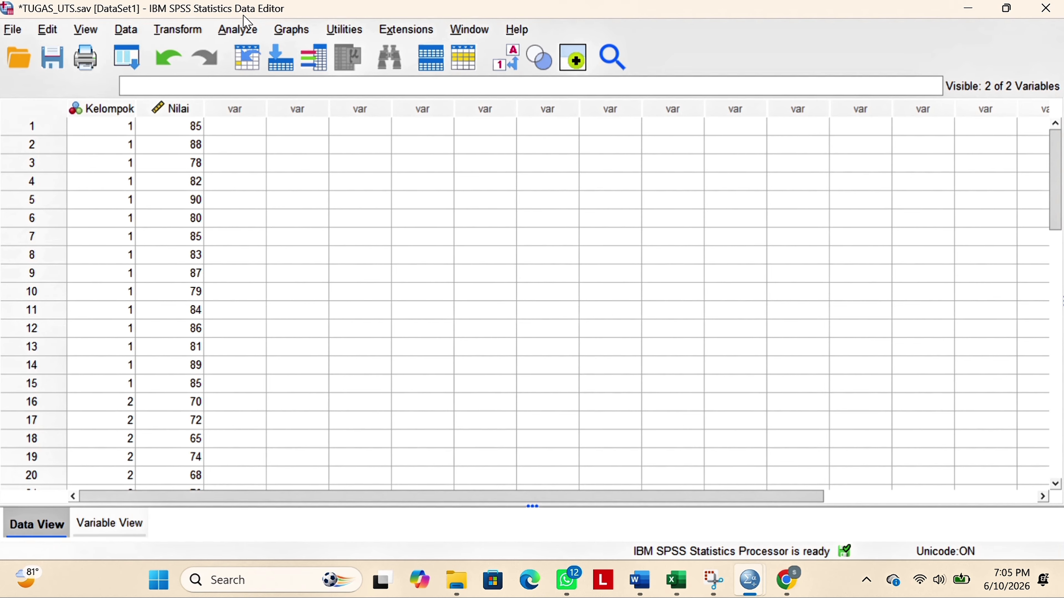
{"action": "left_click", "coordinate": [238, 30]}
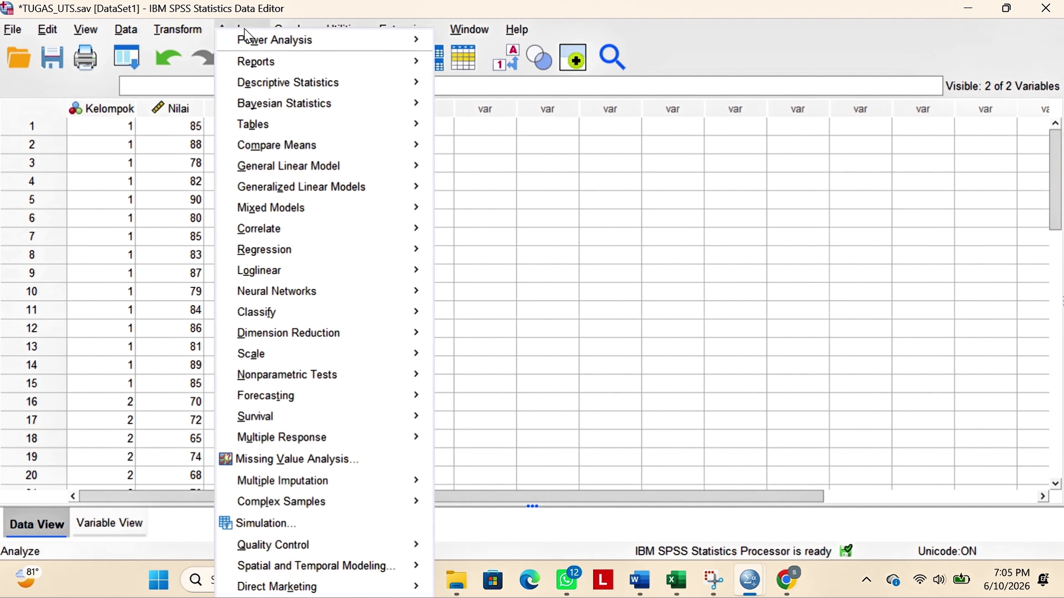
{"action": "mouse_move", "coordinate": [336, 88]}
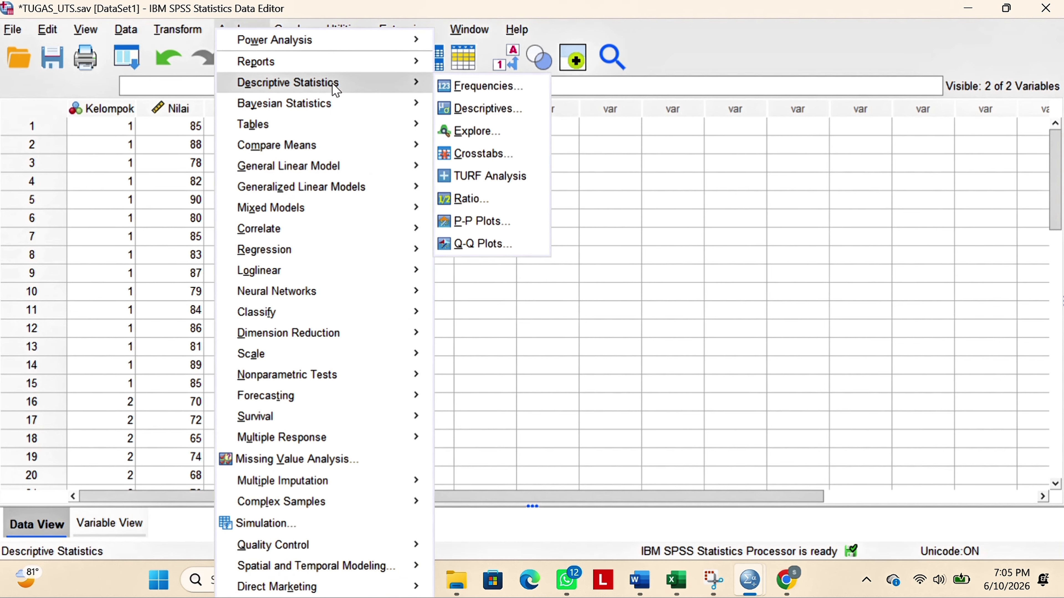
{"action": "left_click", "coordinate": [469, 131]}
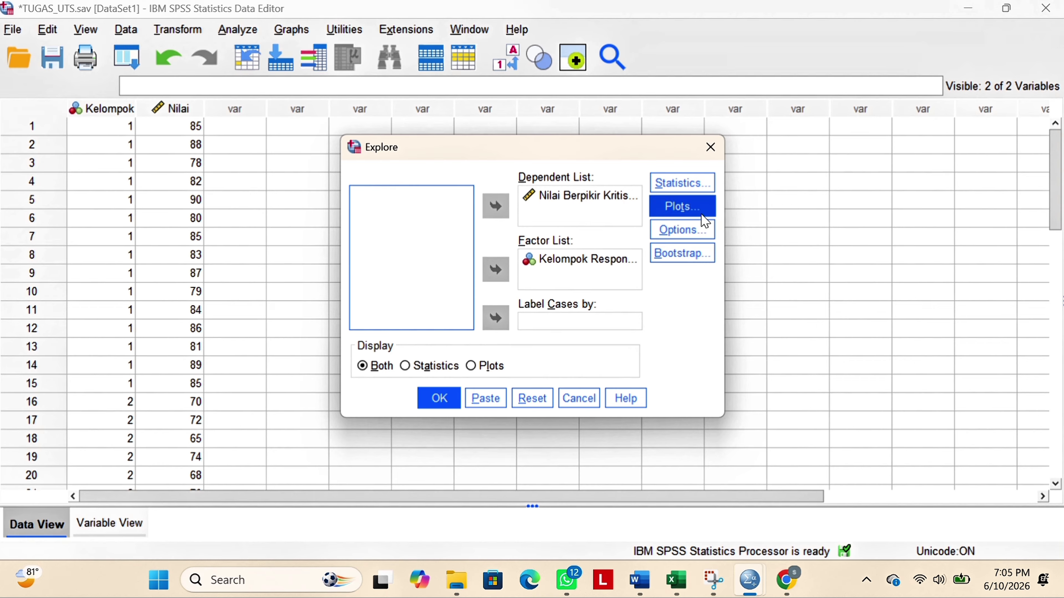
{"action": "left_click", "coordinate": [702, 217]}
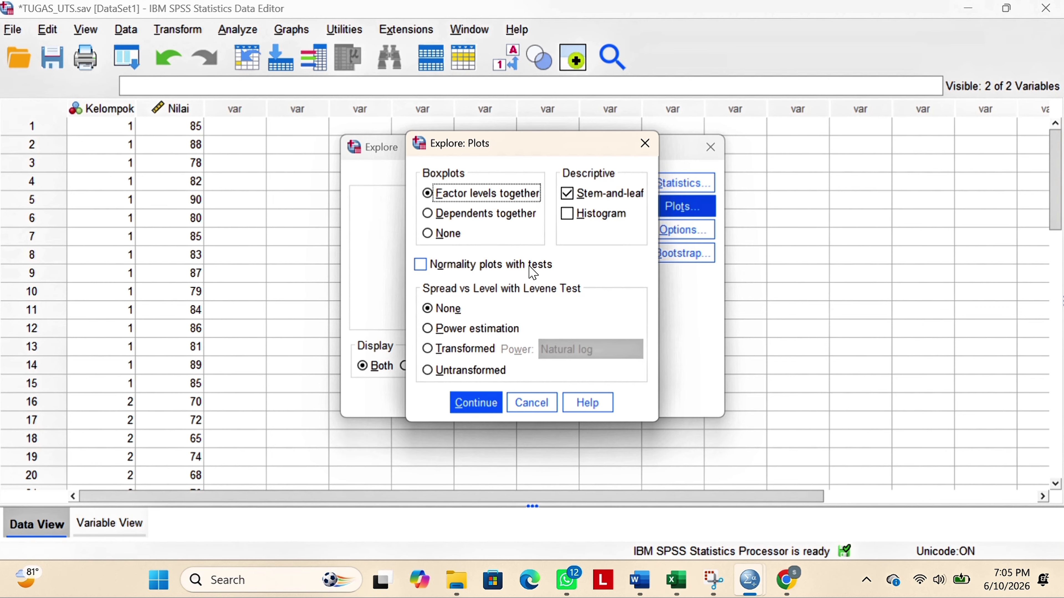
{"action": "left_click", "coordinate": [420, 266]}
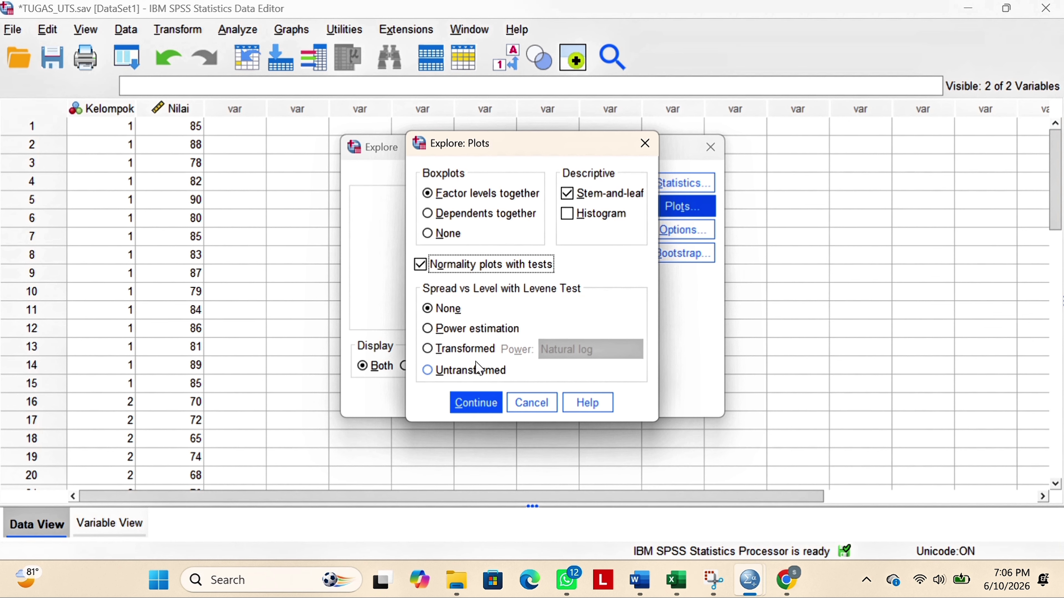
{"action": "left_click", "coordinate": [480, 403]}
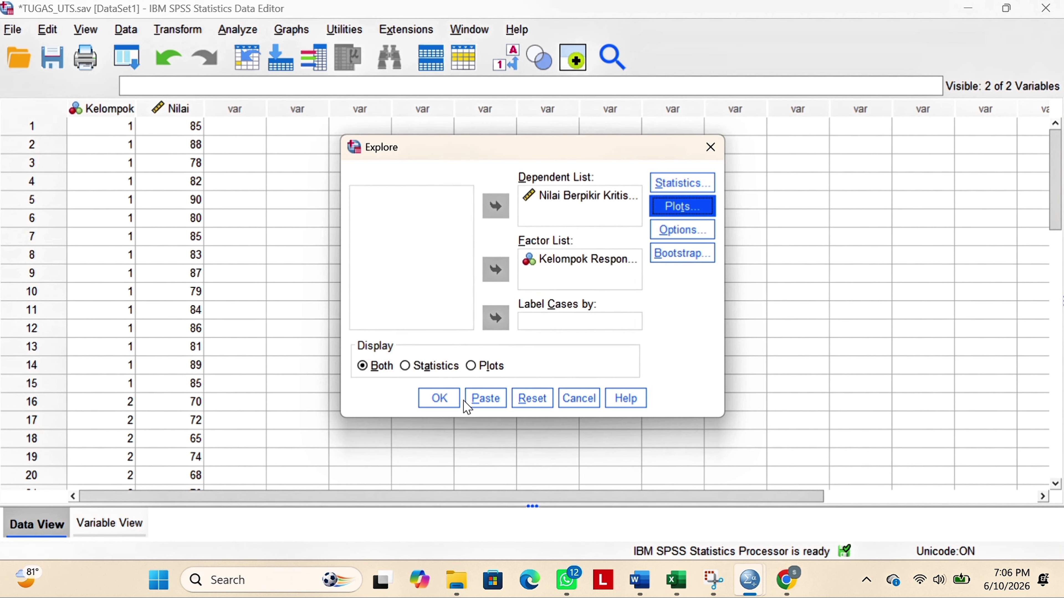
{"action": "left_click", "coordinate": [439, 399]}
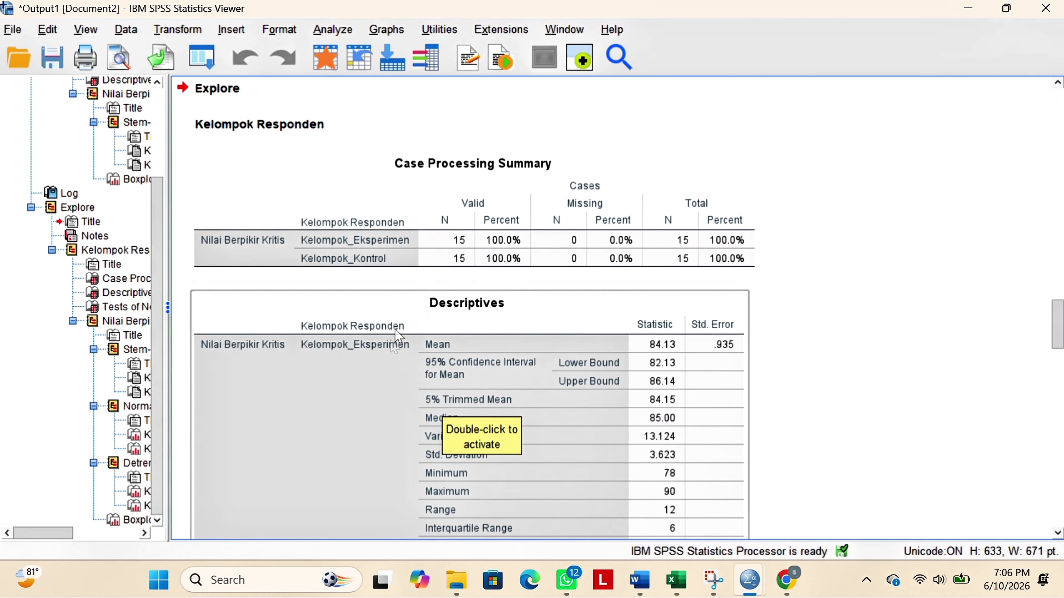
{"action": "scroll", "coordinate": [393, 397], "scroll_direction": "down", "scroll_amount": 15}
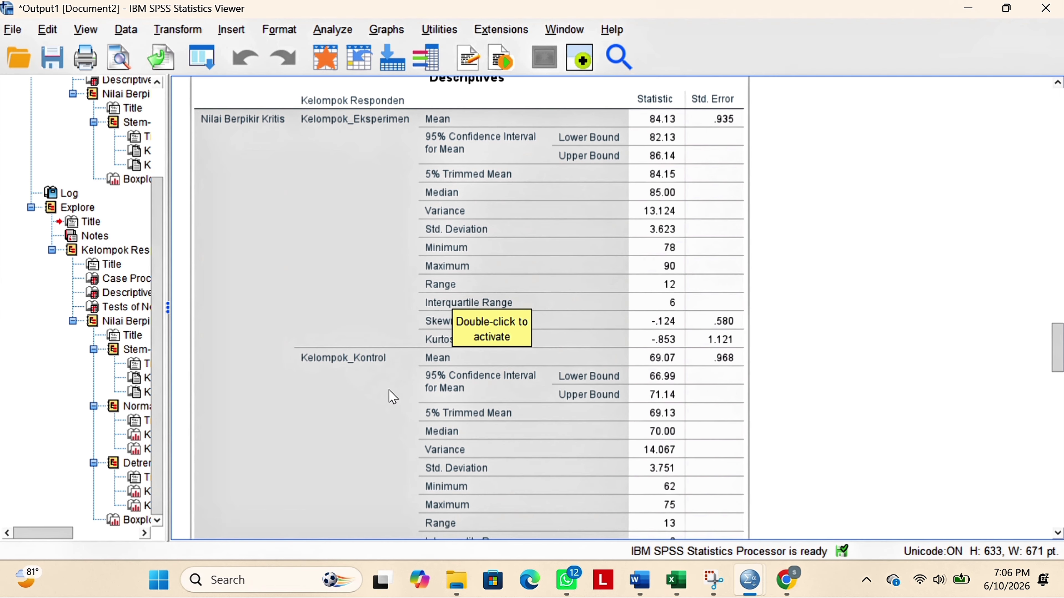
{"action": "left_click", "coordinate": [421, 328]}
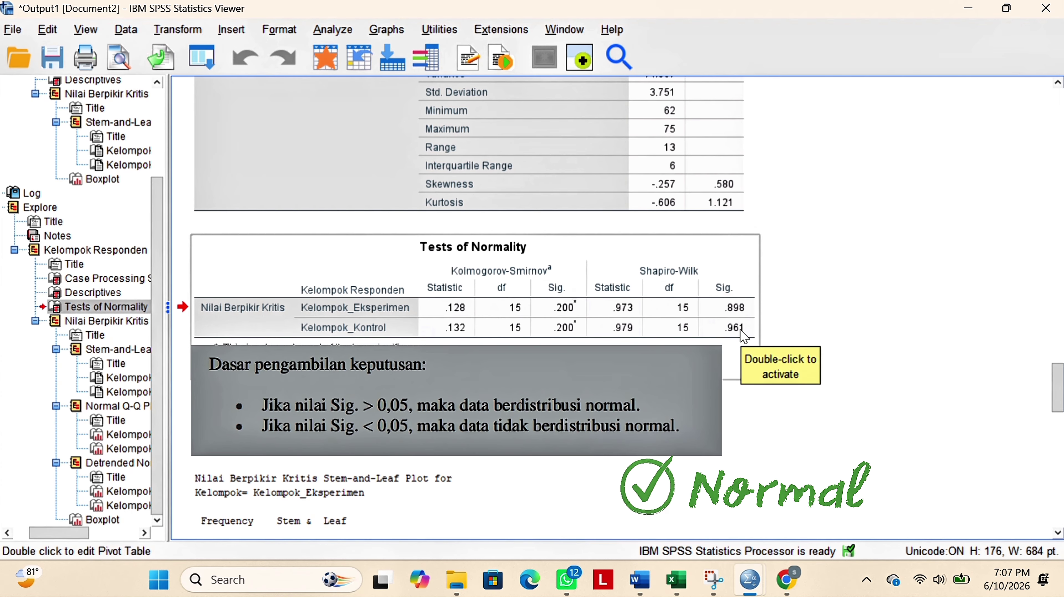
Rerun Explore from the data with normality plots disabled and the Levene test set to Power estimation, and select the Test of Homogeneity of Variance table.
{"action": "key", "text": "alt+Tab"}
{"action": "left_click", "coordinate": [238, 30]}
{"action": "mouse_move", "coordinate": [285, 81]}
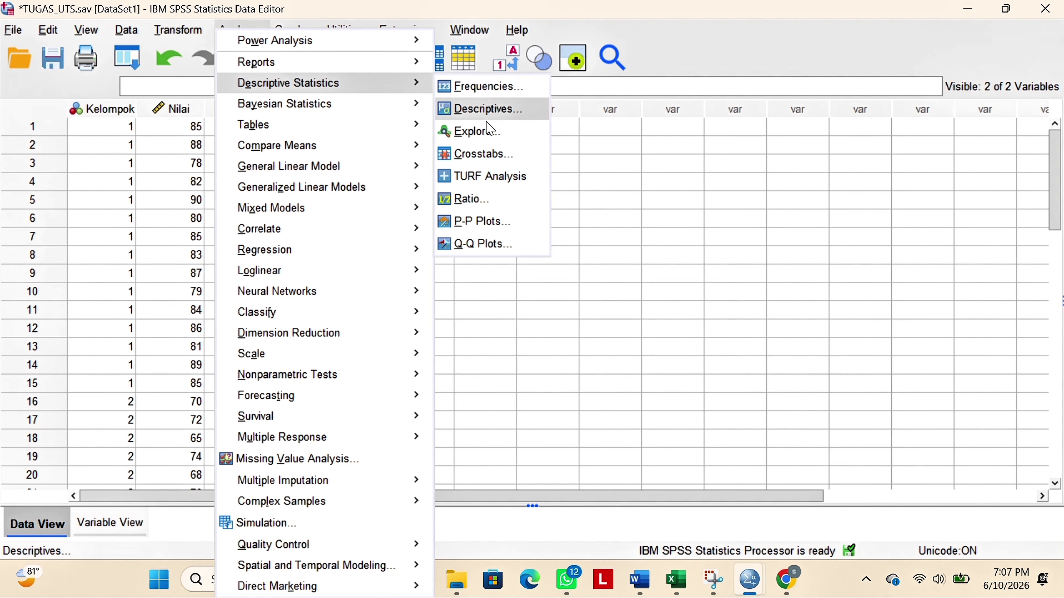
{"action": "left_click", "coordinate": [488, 128]}
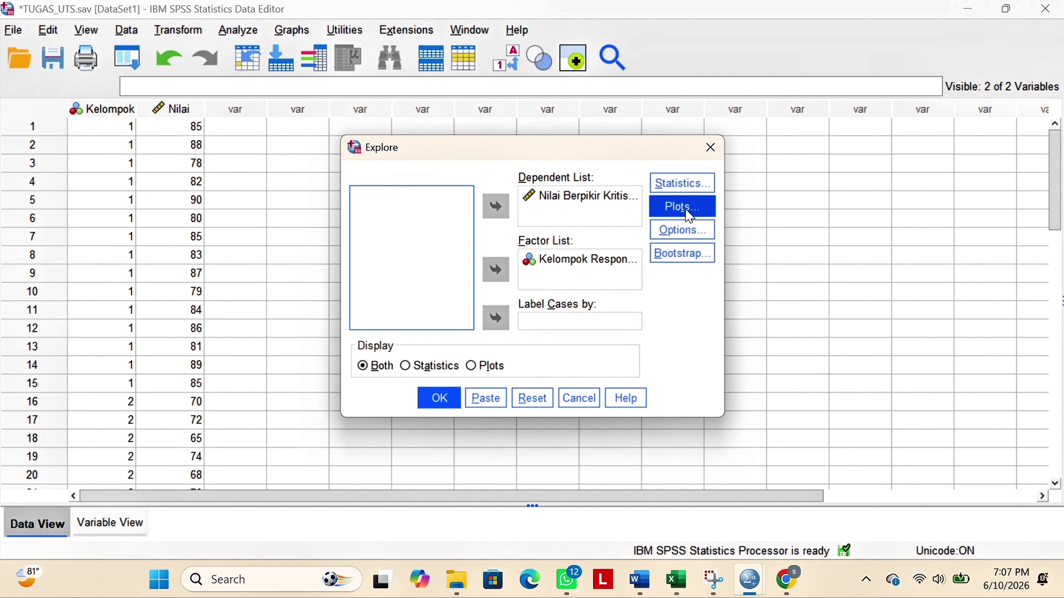
{"action": "left_click", "coordinate": [710, 217]}
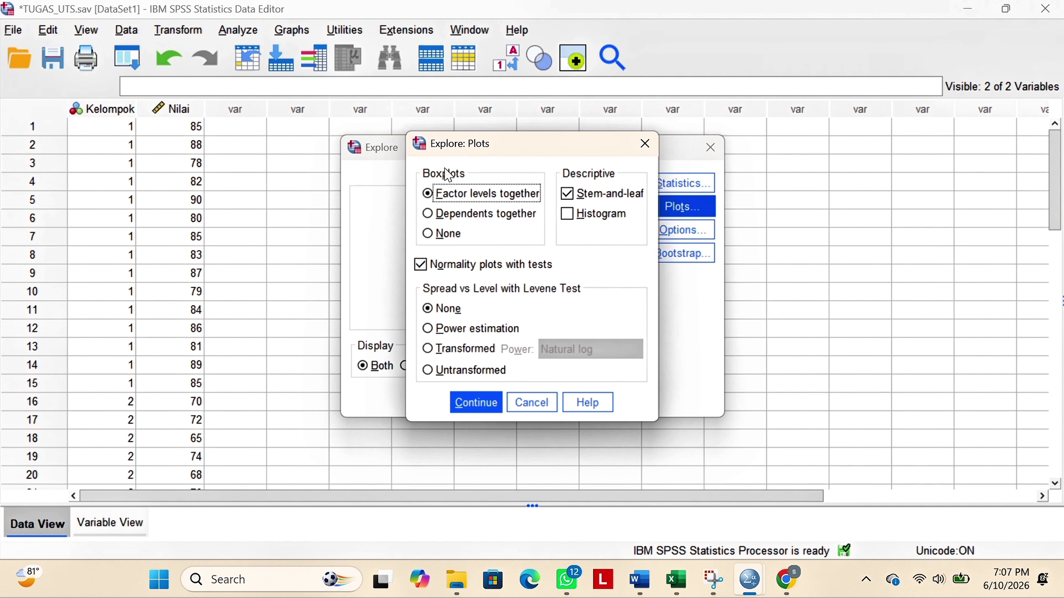
{"action": "left_click", "coordinate": [420, 265]}
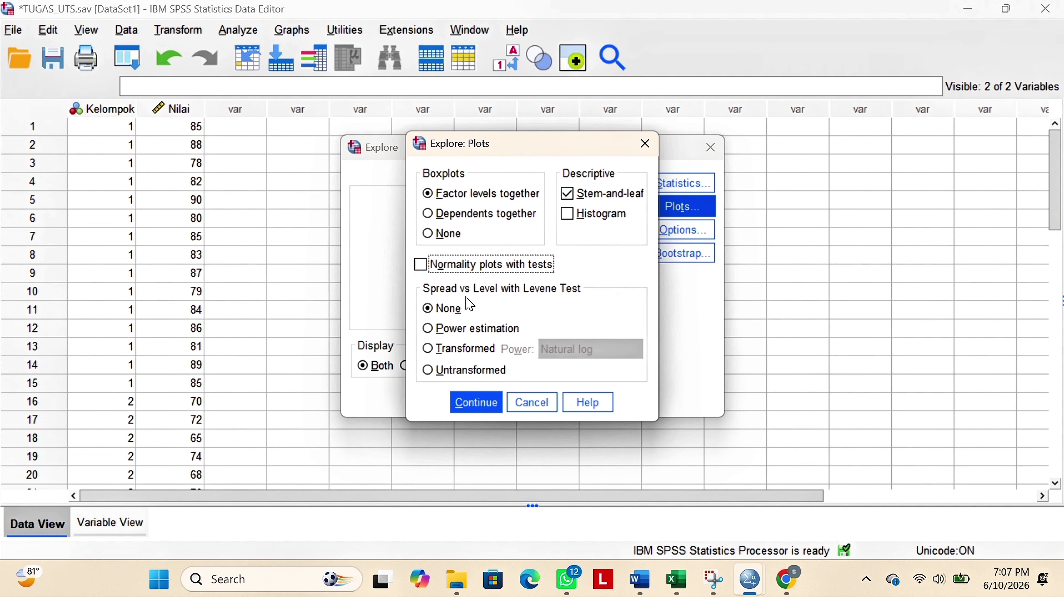
{"action": "left_click", "coordinate": [433, 331]}
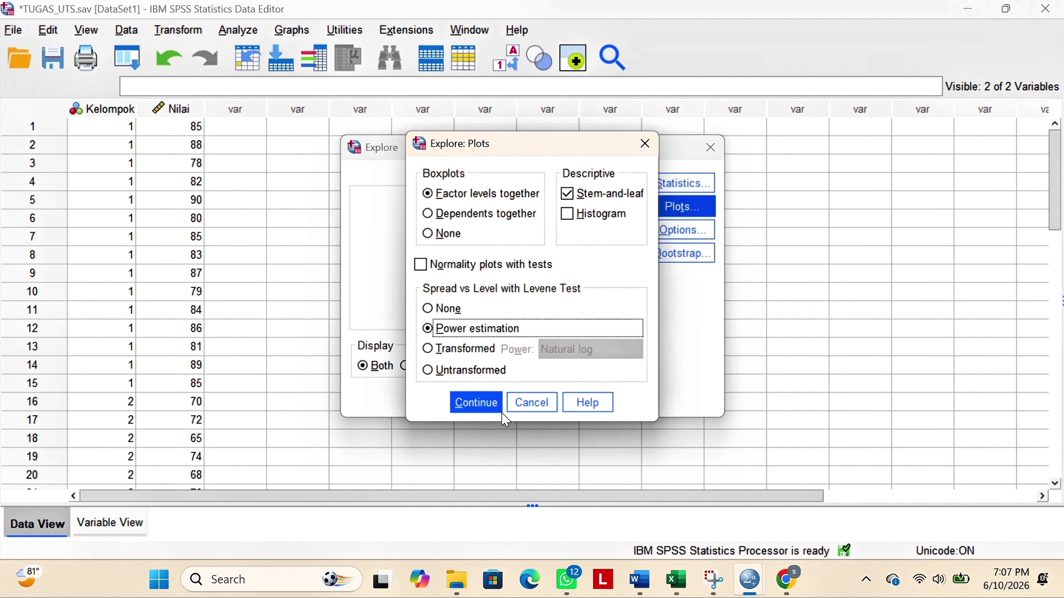
{"action": "left_click", "coordinate": [498, 404]}
{"action": "left_click", "coordinate": [439, 398]}
{"action": "left_click", "coordinate": [440, 340]}
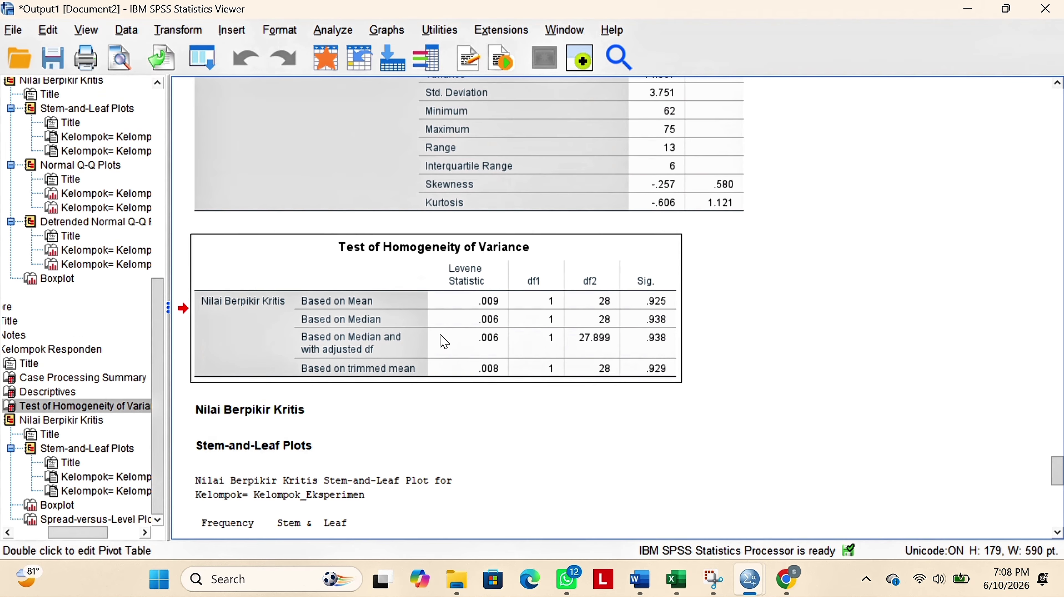